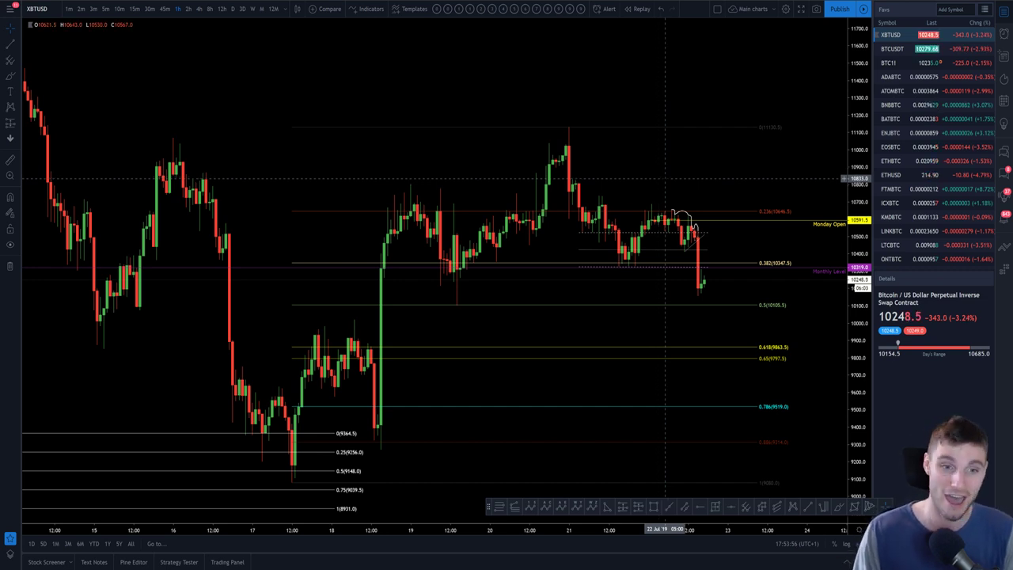
Switch the XBTUSD chart to the daily (1D) interval
scroll(658, 178, "up", 3)
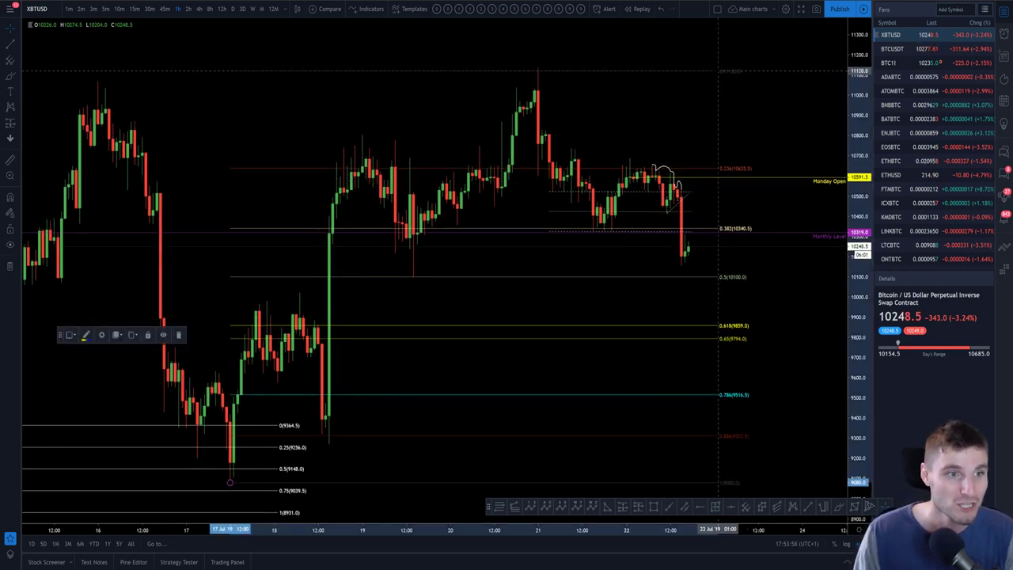
scroll(715, 210, "left", 3)
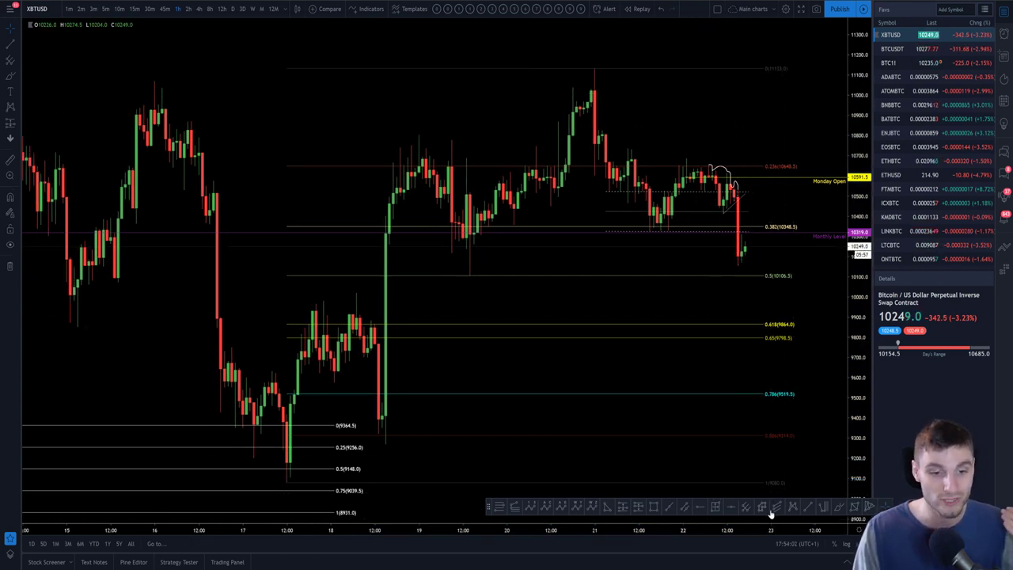
scroll(697, 455, "down", 5)
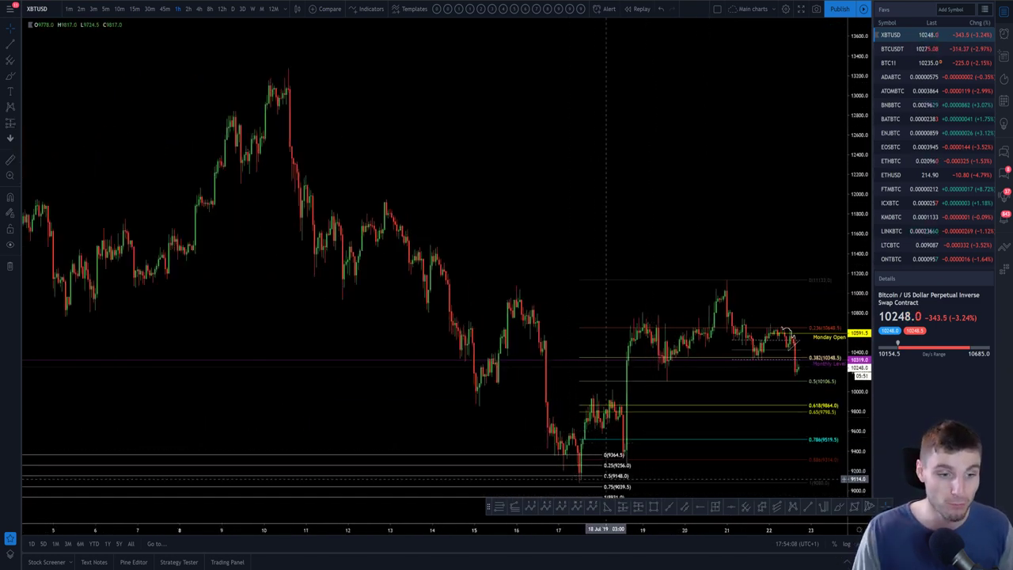
scroll(606, 480, "up", 2)
key("1")
key("d")
key("Return")
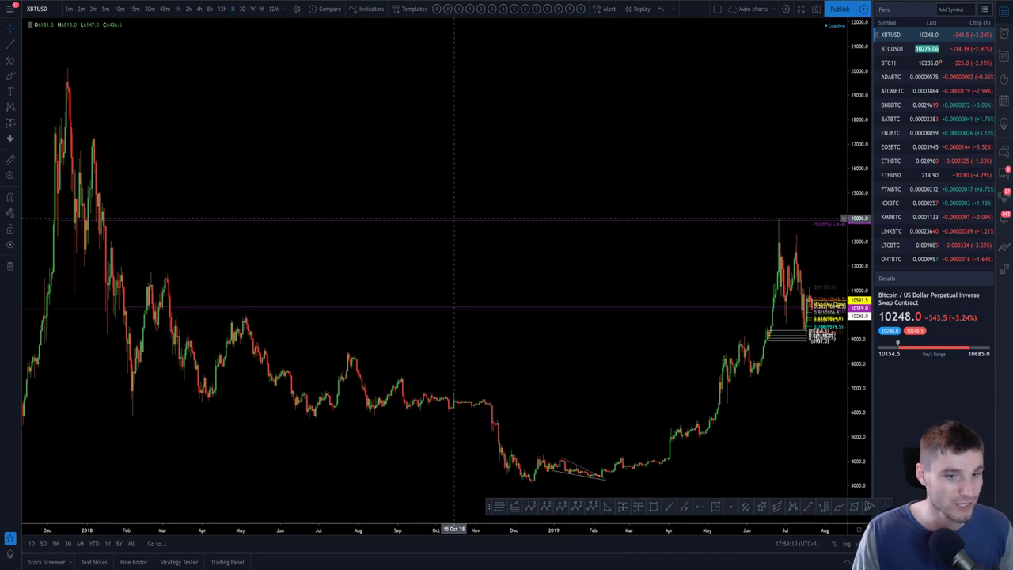
scroll(659, 424, "up", 3)
scroll(659, 423, "up", 3)
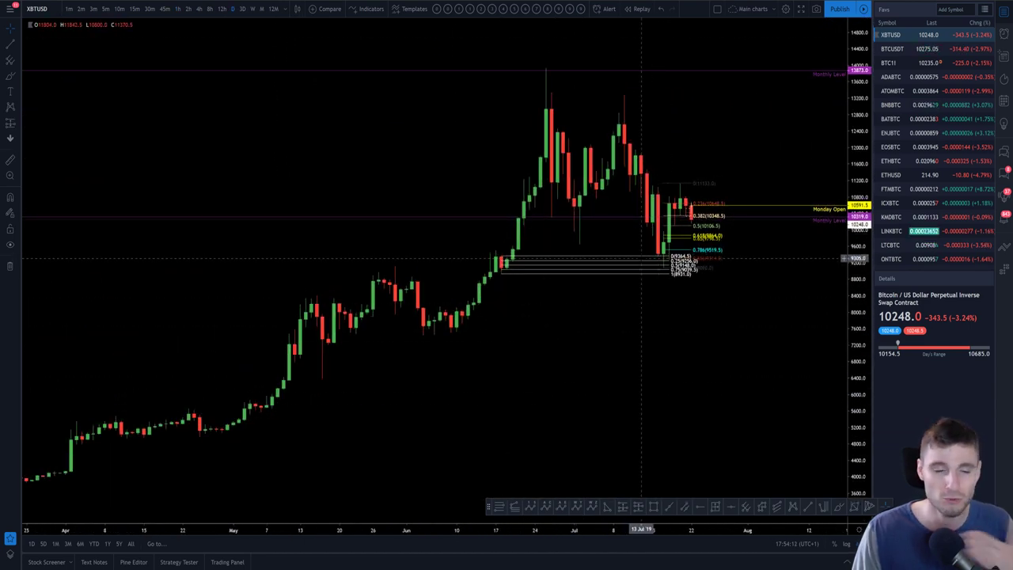
Return to hourly candles and select, then deselect, the red horizontal line near 11074
left_click(176, 10)
scroll(396, 345, "down", 2)
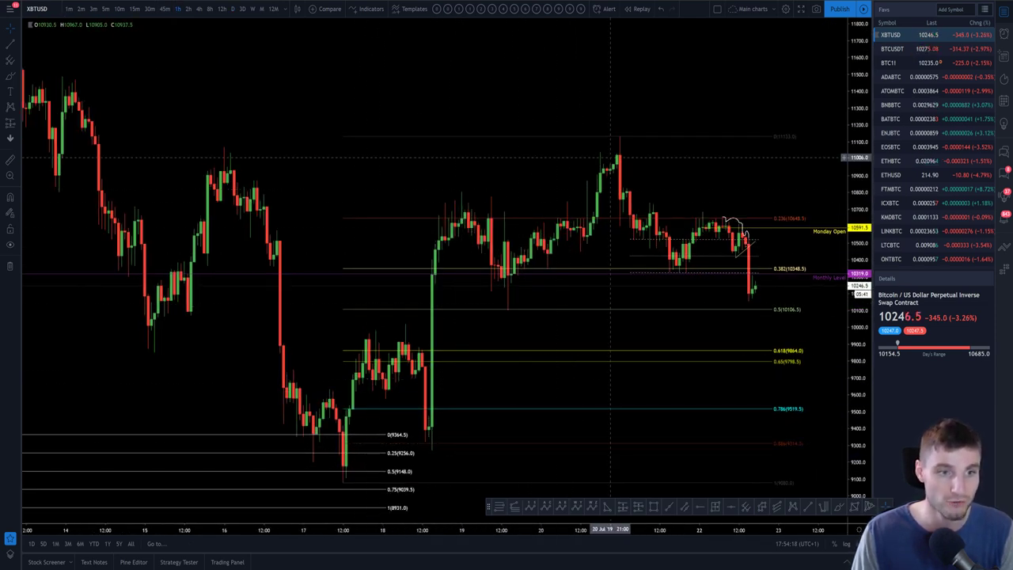
left_click(732, 507)
scroll(309, 170, "right", 3)
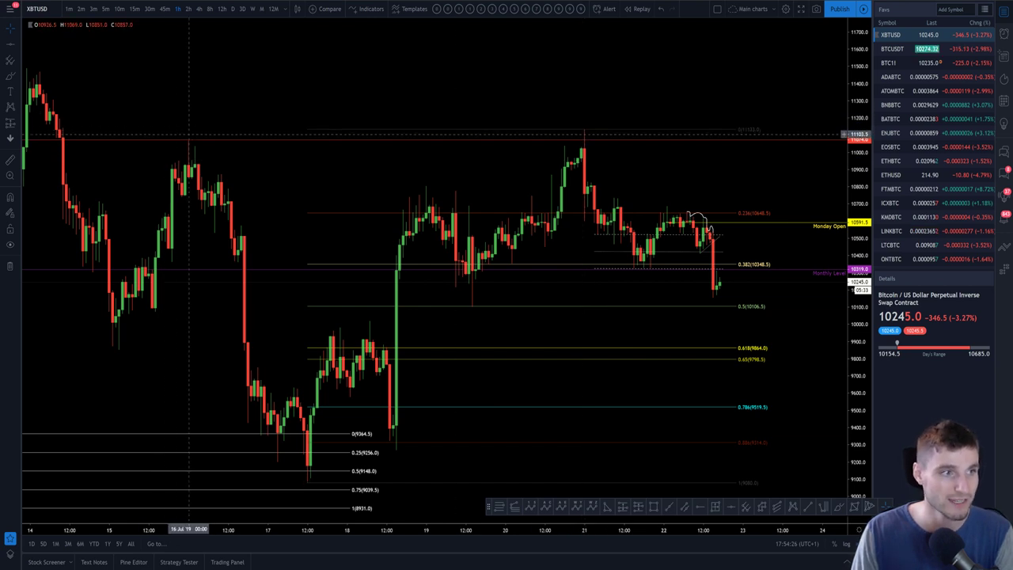
left_click(498, 140)
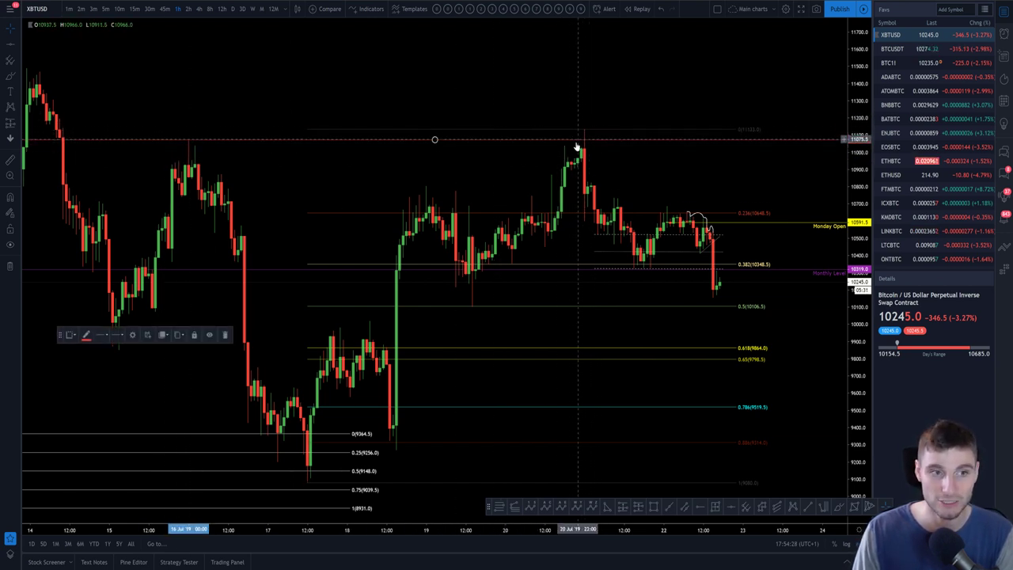
left_click(680, 301)
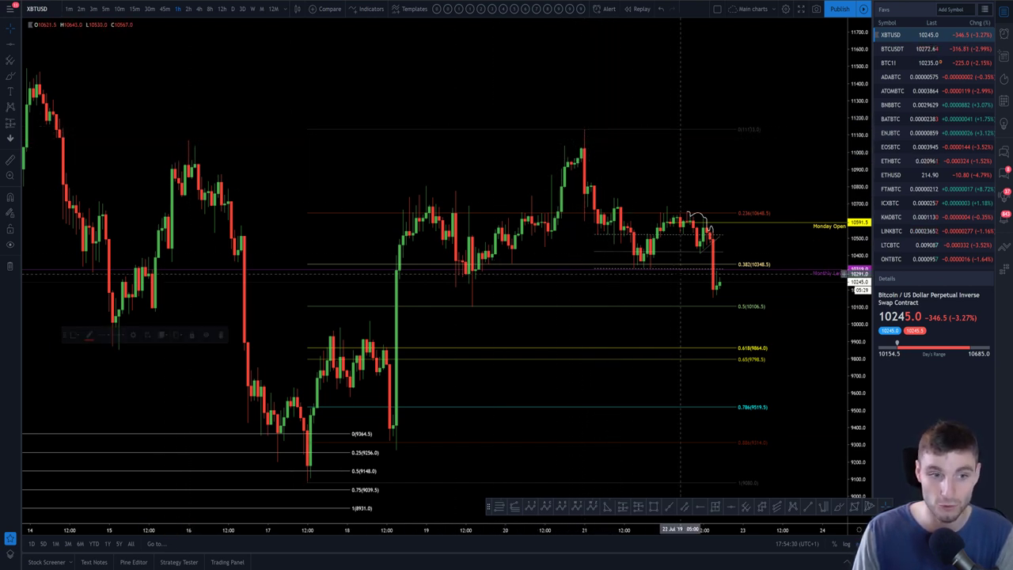
left_click_drag(813, 344, 753, 343)
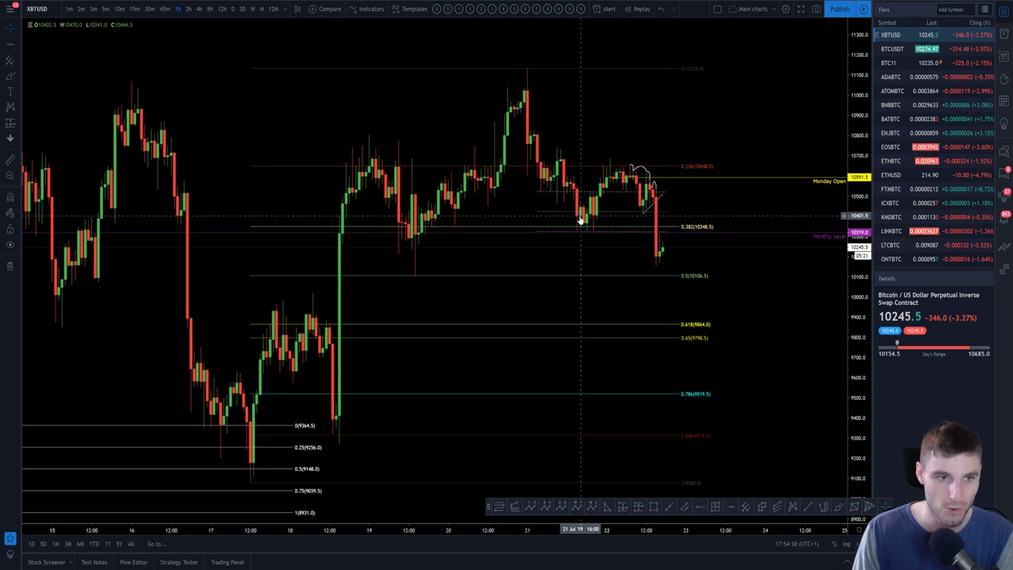
Cancel an unfinished trend line and switch the chart to 15-minute candles
left_click(839, 507)
left_click(574, 230)
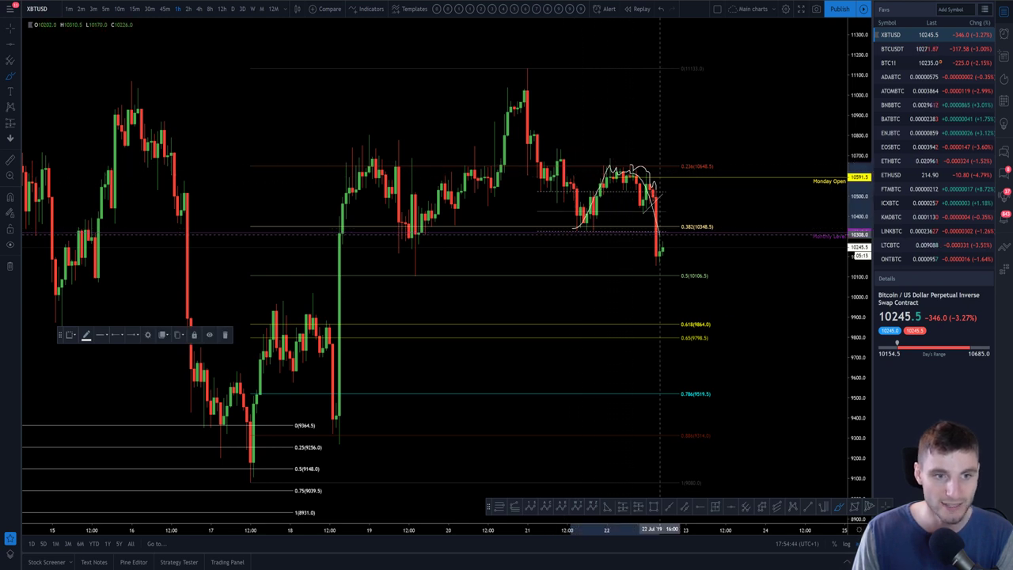
key("Escape")
left_click(134, 8)
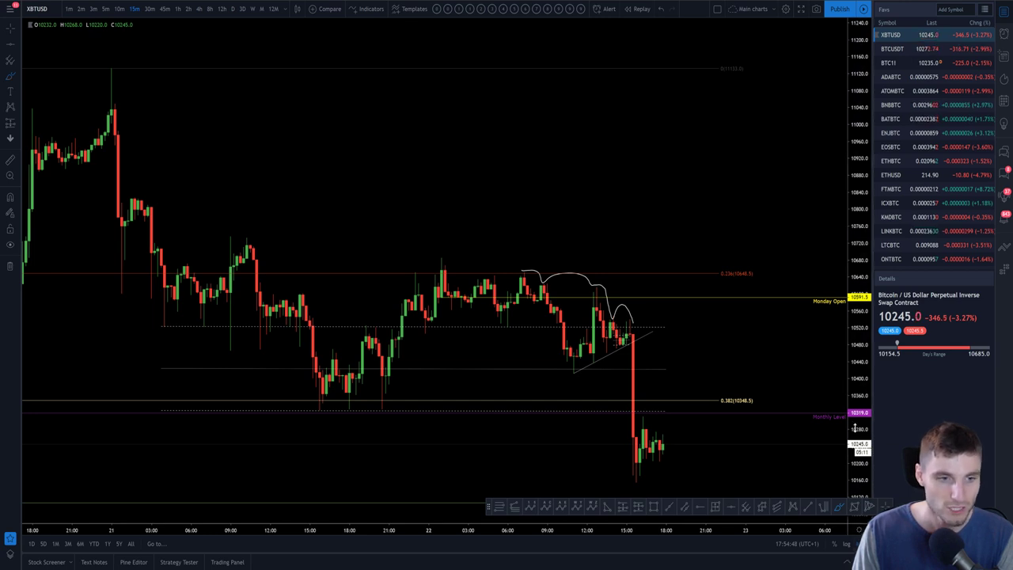
scroll(782, 236, "up", 5)
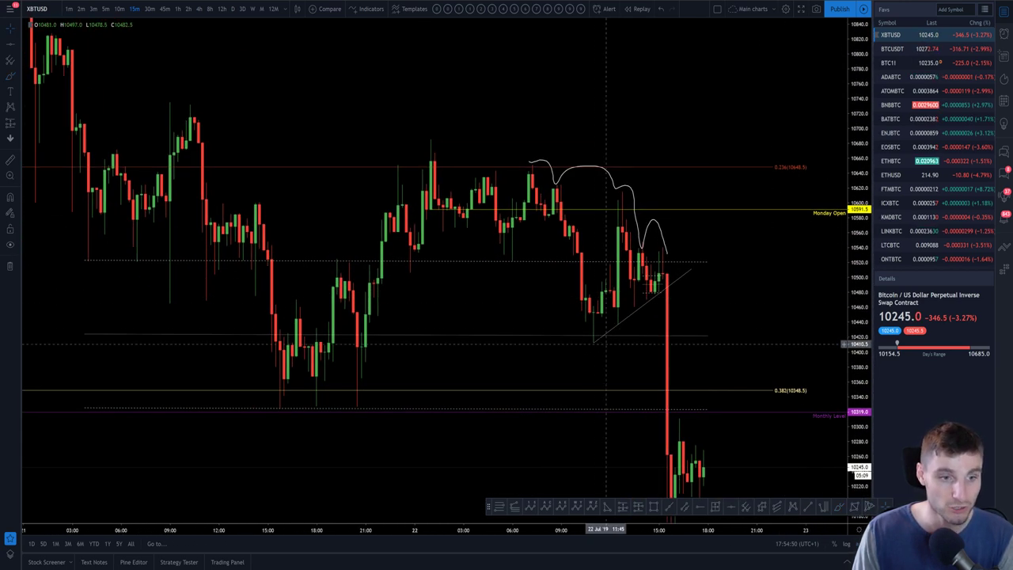
left_click(578, 336)
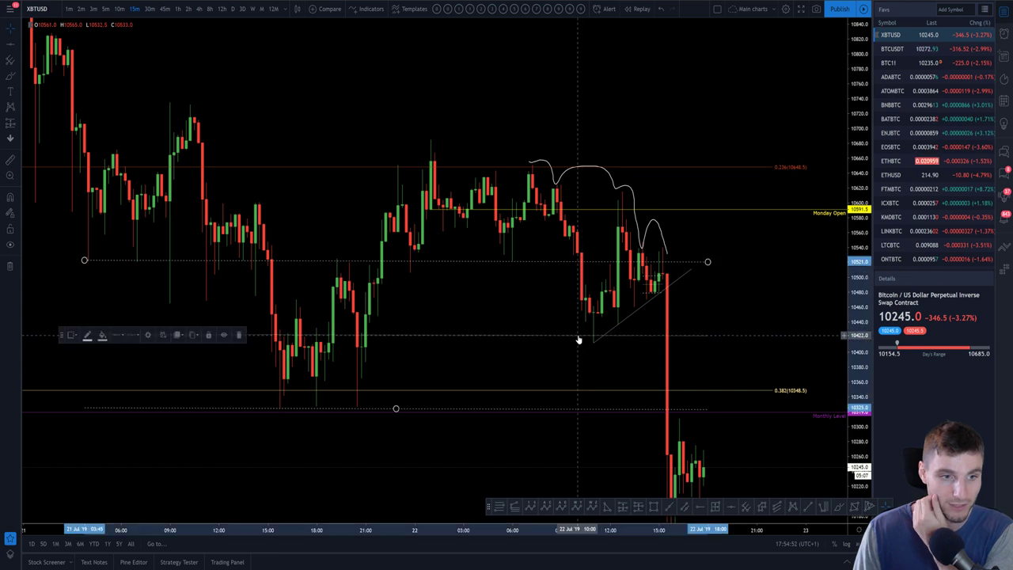
scroll(472, 271, "up", 3)
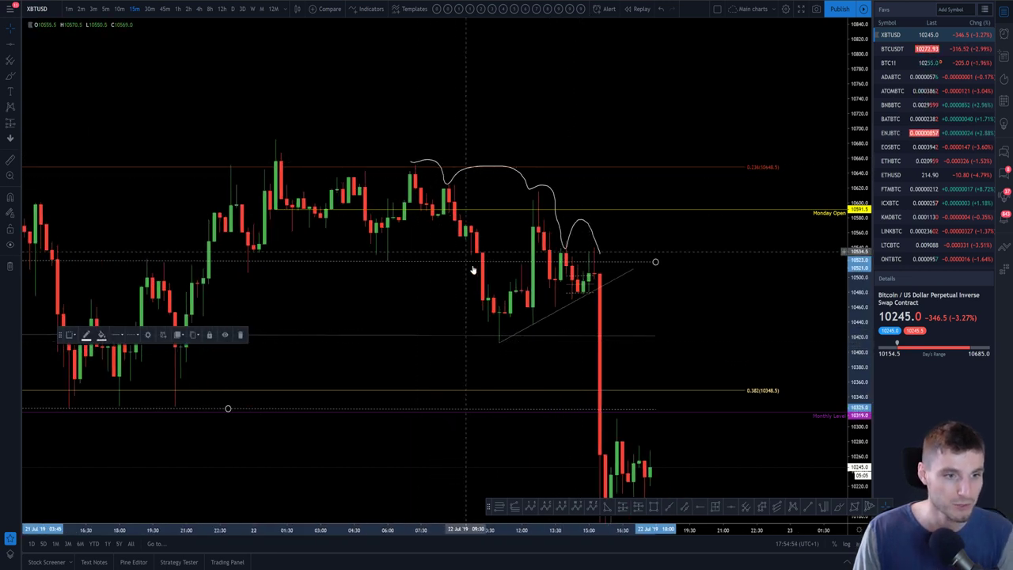
scroll(500, 346, "down", 2)
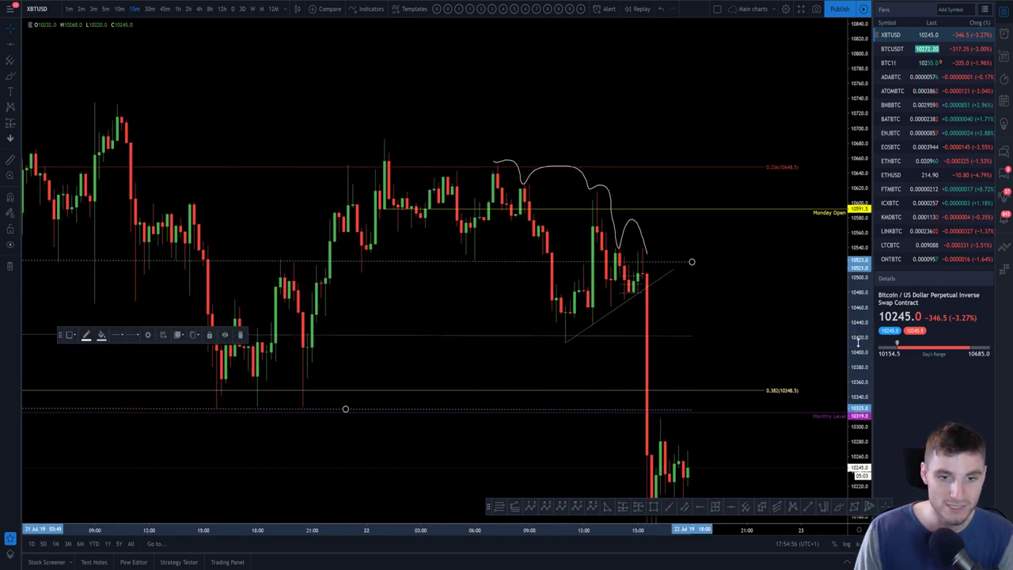
scroll(808, 294, "up", 3)
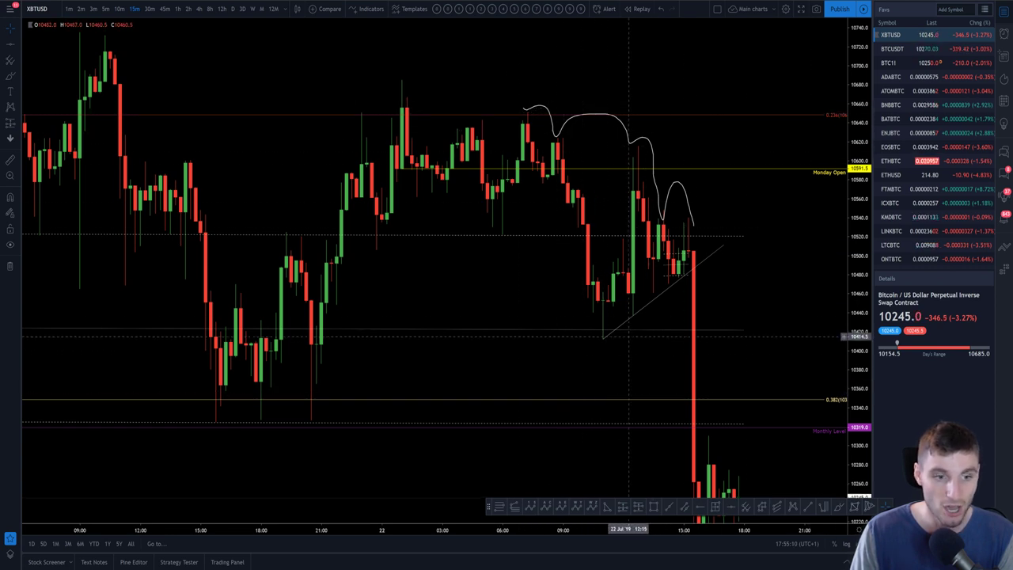
left_click(808, 507)
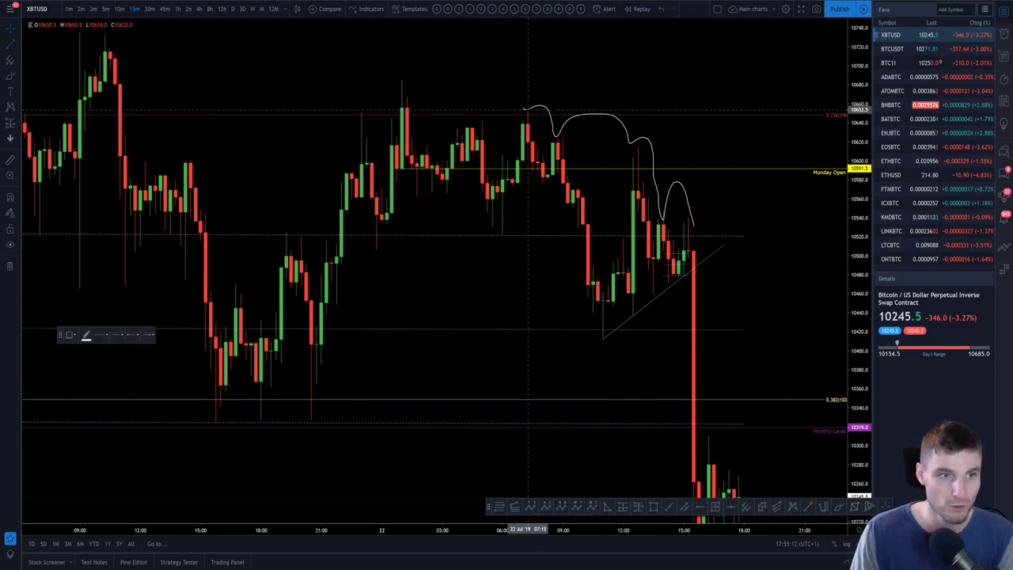
left_click(529, 109)
left_click(734, 250)
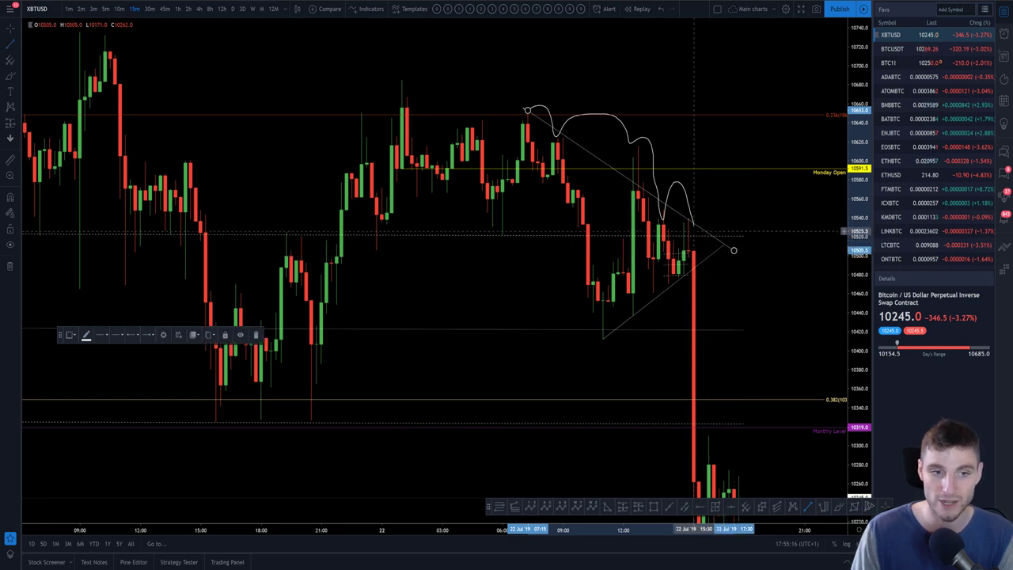
key("Delete")
scroll(758, 248, "up", 3)
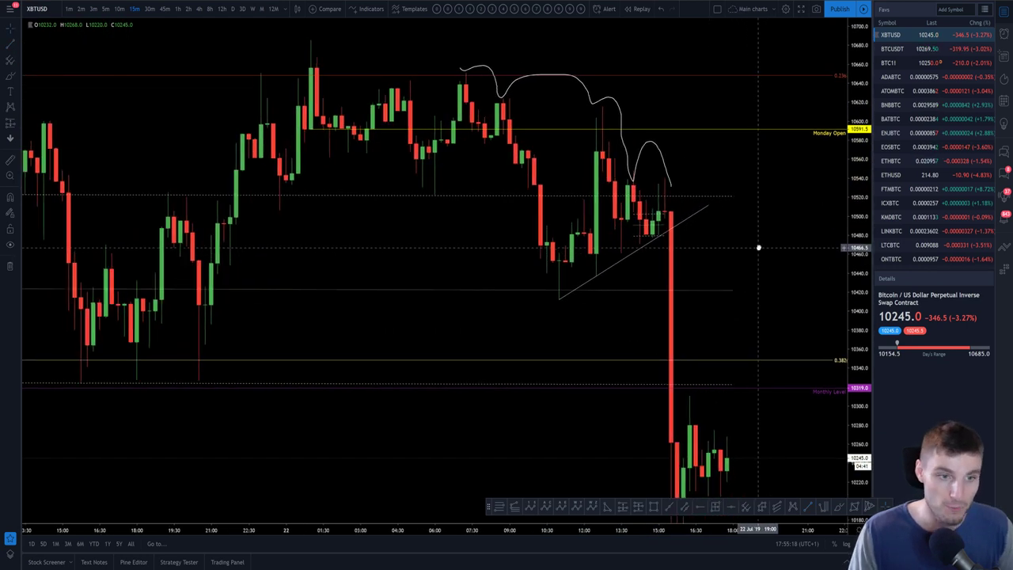
left_click_drag(758, 248, 682, 410)
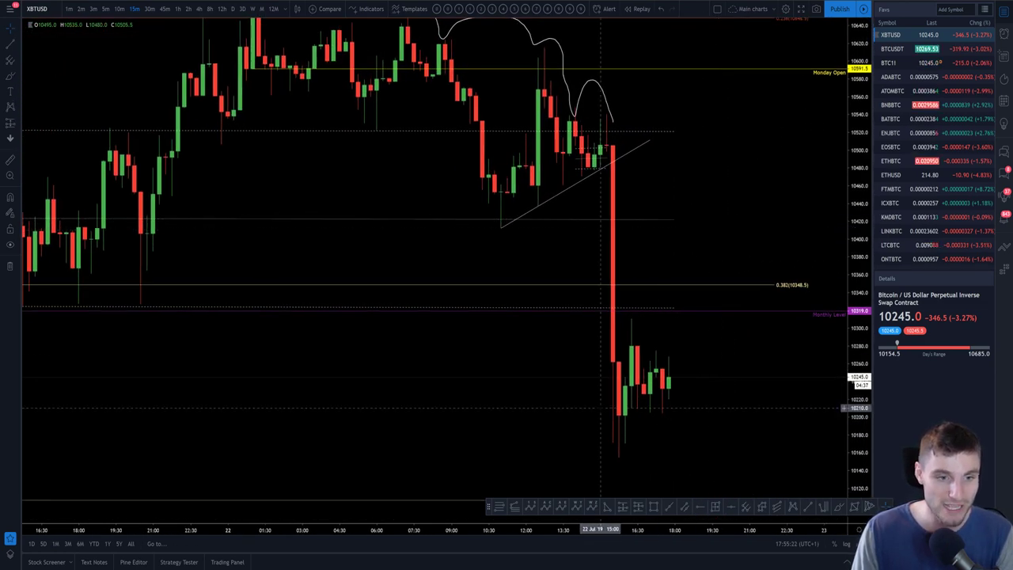
scroll(600, 409, "down", 6)
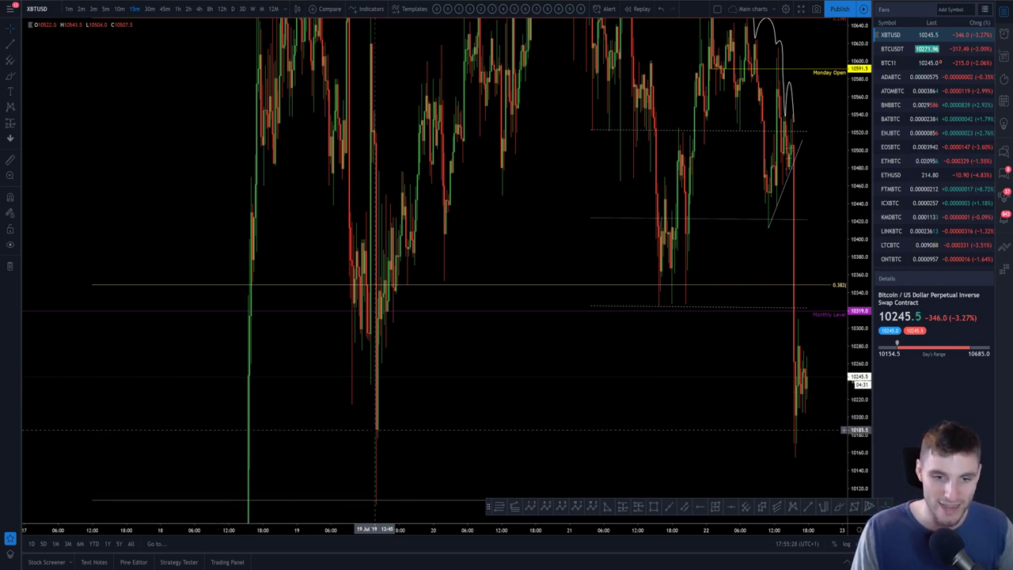
scroll(376, 429, "up", 10)
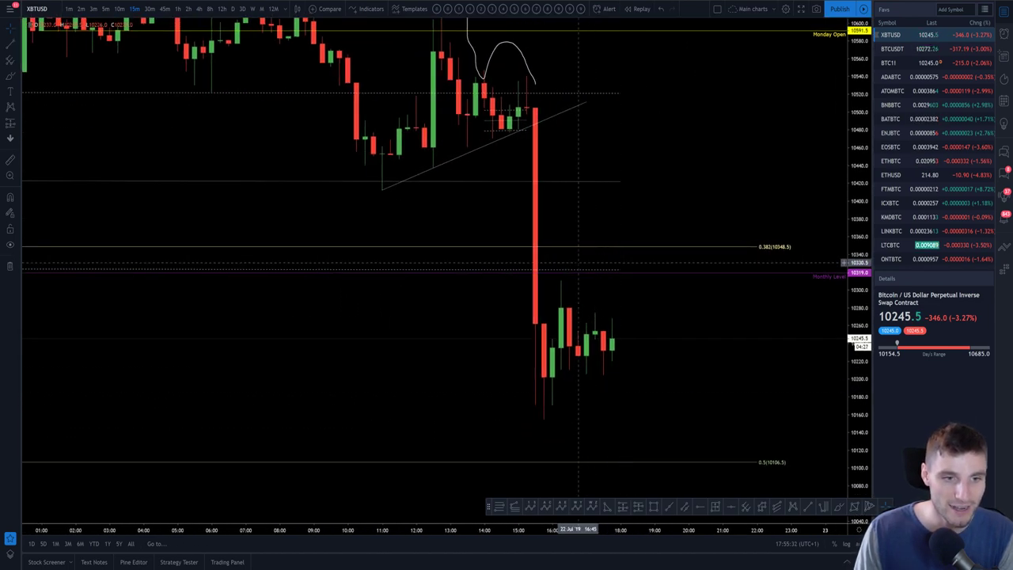
scroll(737, 362, "down", 4)
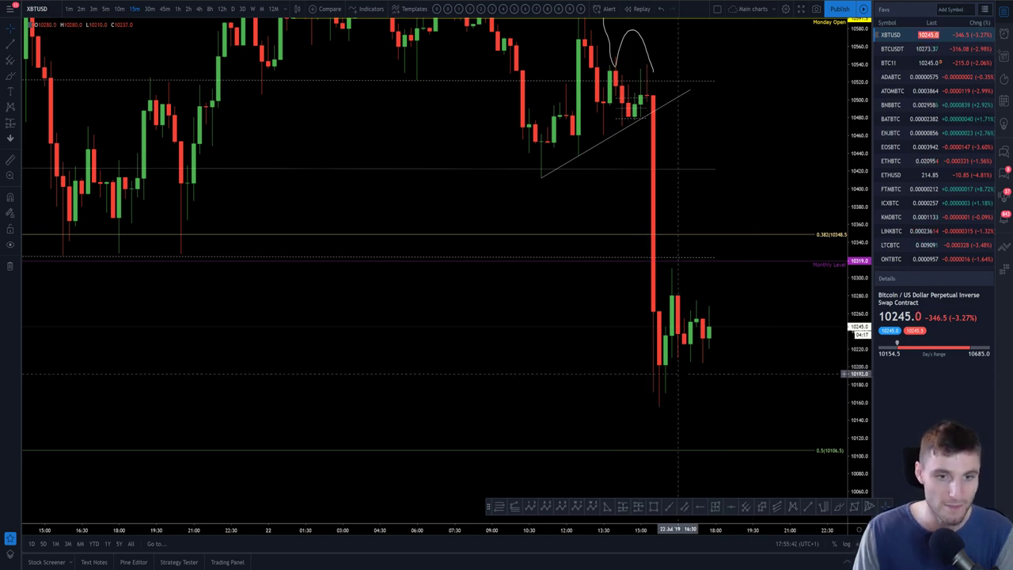
left_click_drag(678, 374, 698, 369)
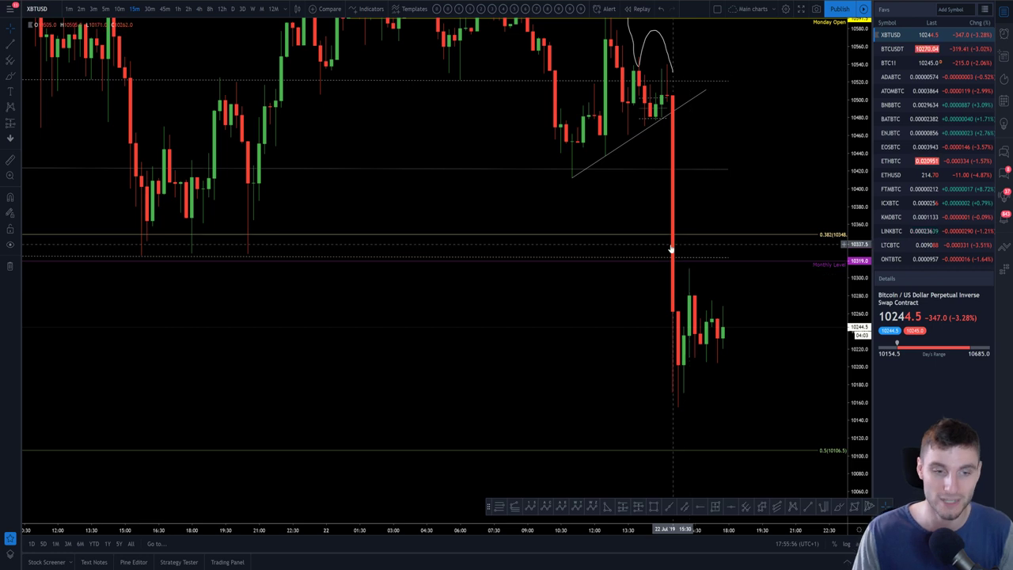
scroll(701, 281, "up", 2)
left_click_drag(568, 238, 610, 238)
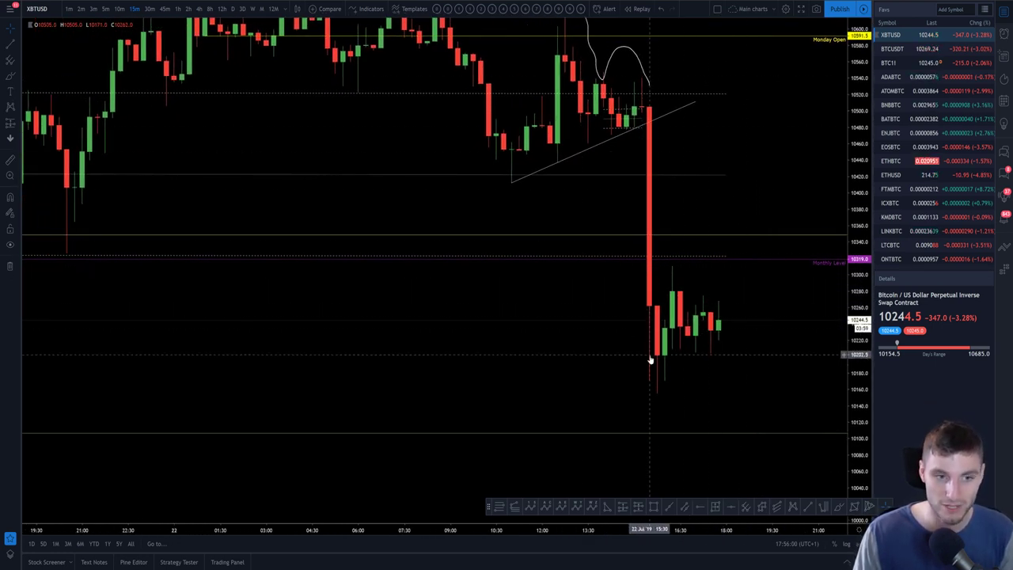
scroll(717, 364, "up", 2)
scroll(727, 375, "up", 1)
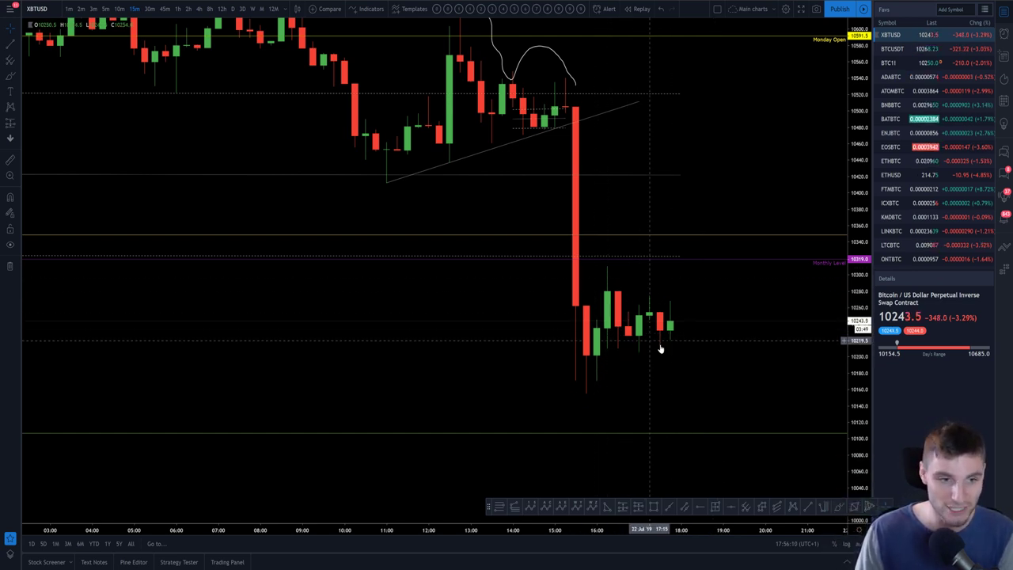
Sketch a freehand projected price path rising into a loop from the latest candles
left_click(838, 508)
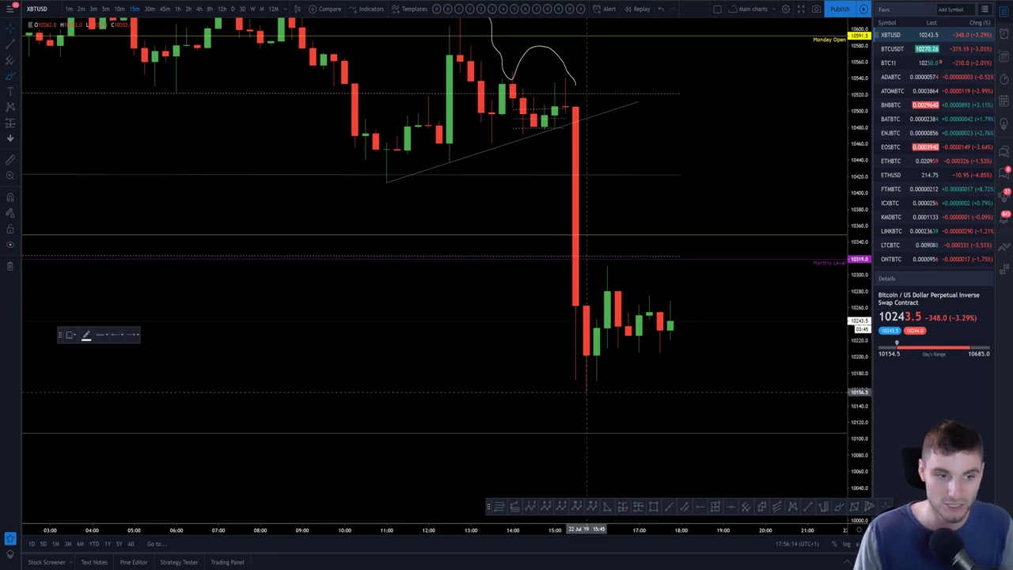
left_click_drag(587, 392, 713, 308)
mouse_move(575, 303)
left_mouse_down()
mouse_move(640, 248)
mouse_move(776, 414)
left_mouse_up()
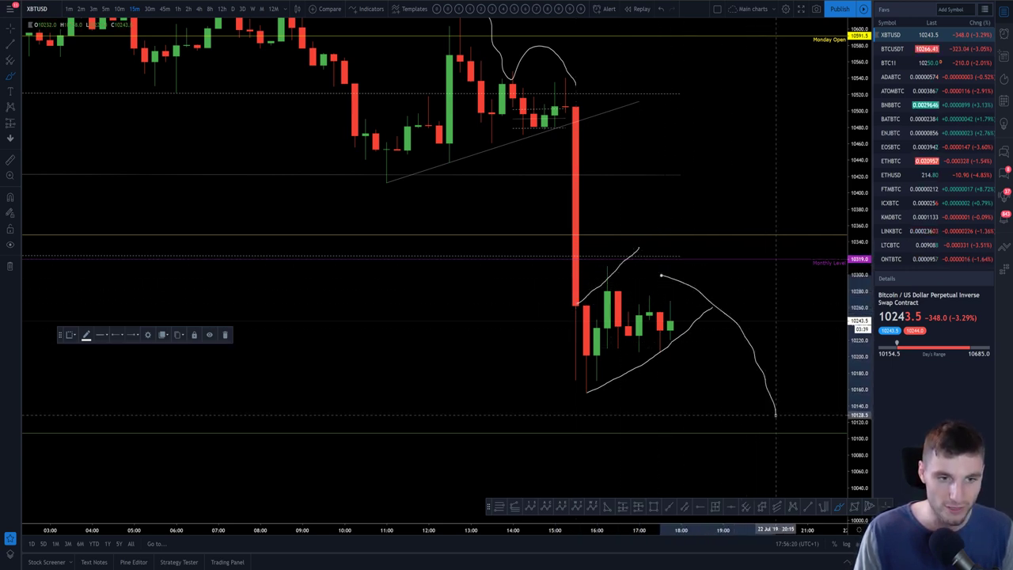
key("ctrl+z")
key("ctrl+z")
key("ctrl+z")
left_click_drag(671, 320, 701, 235)
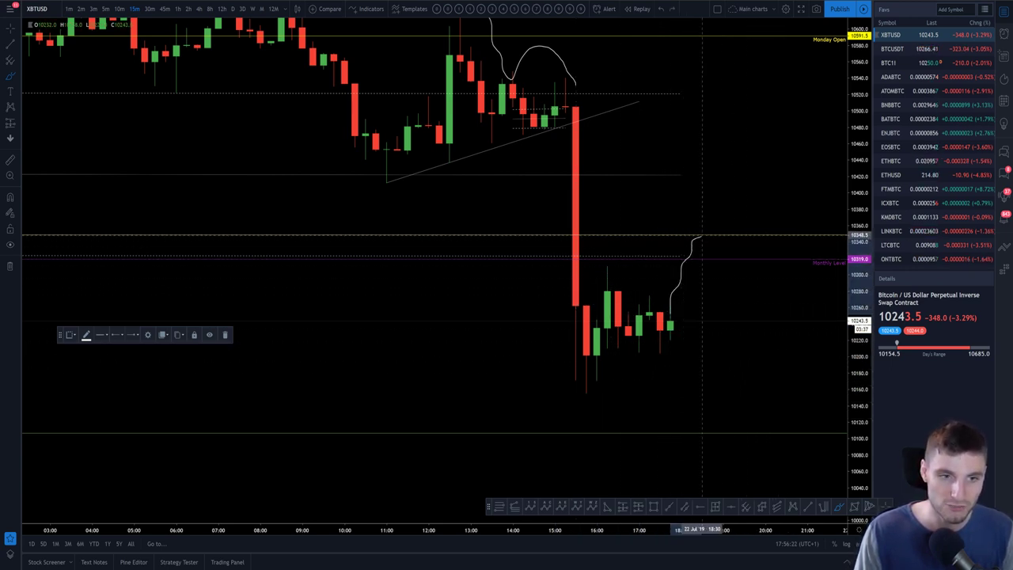
key("ctrl+z")
mouse_move(671, 321)
left_mouse_down()
mouse_move(690, 211)
mouse_move(712, 228)
mouse_move(733, 186)
mouse_move(781, 204)
left_mouse_up()
Delete the freehand projected-path stroke right of the latest candles
scroll(726, 306, "down", 2)
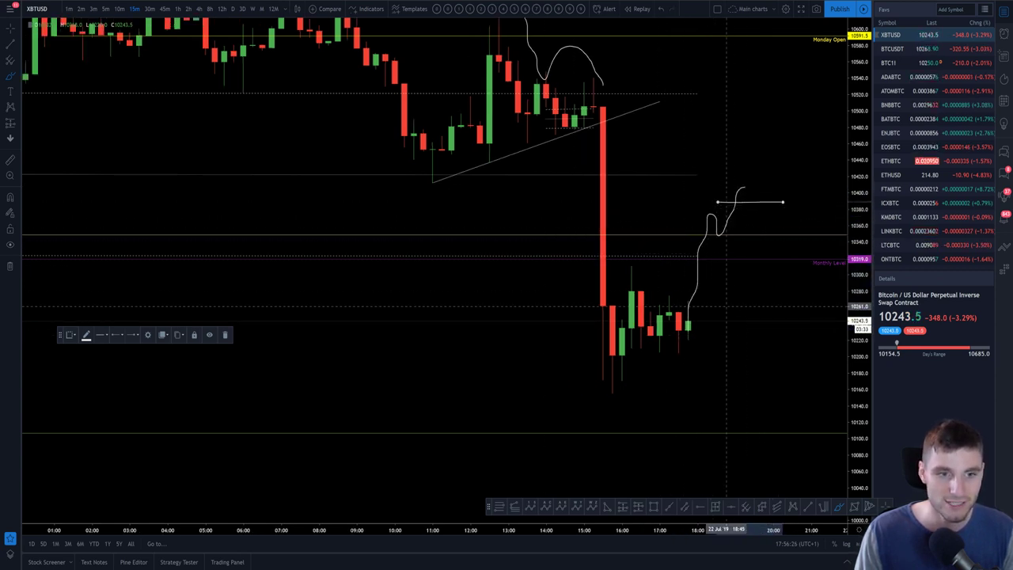
scroll(726, 306, "down", 2)
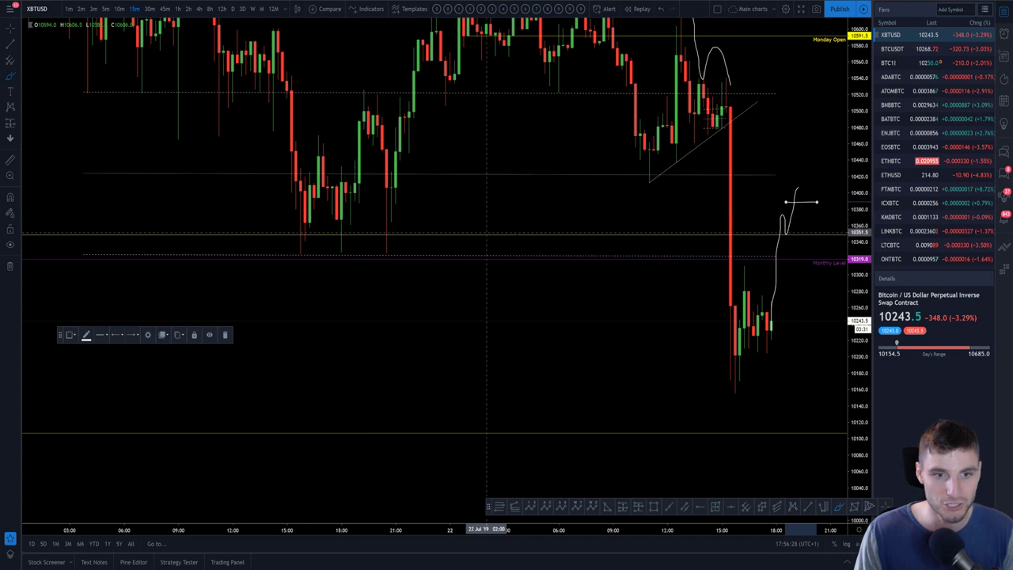
scroll(486, 232, "up", 4)
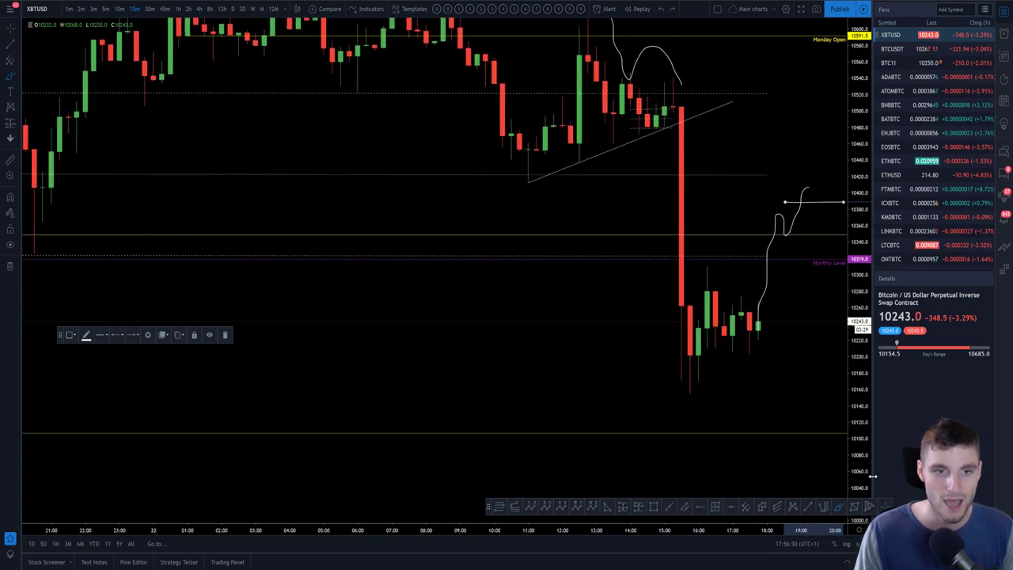
scroll(717, 378, "right", 3)
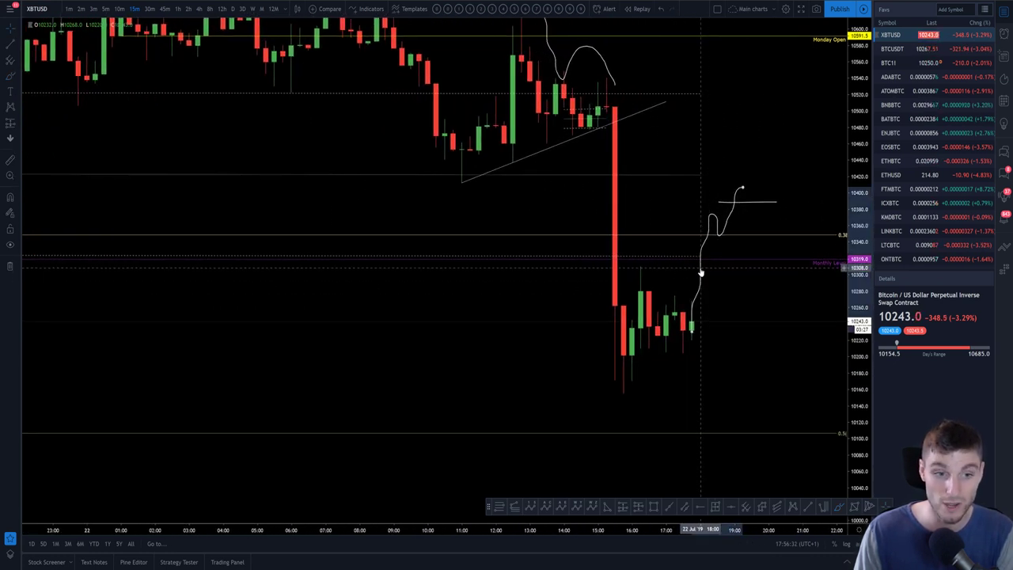
left_click(701, 269)
key("Delete")
Pan across the recent drop, then switch to Discord's ta-chat channel
left_click_drag(739, 205, 748, 179)
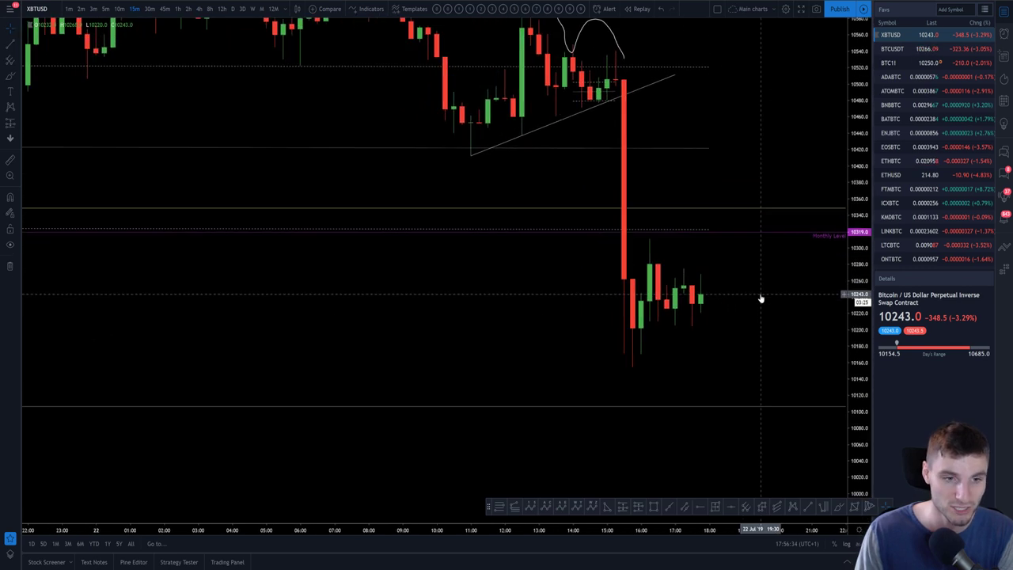
left_click_drag(736, 325, 682, 325)
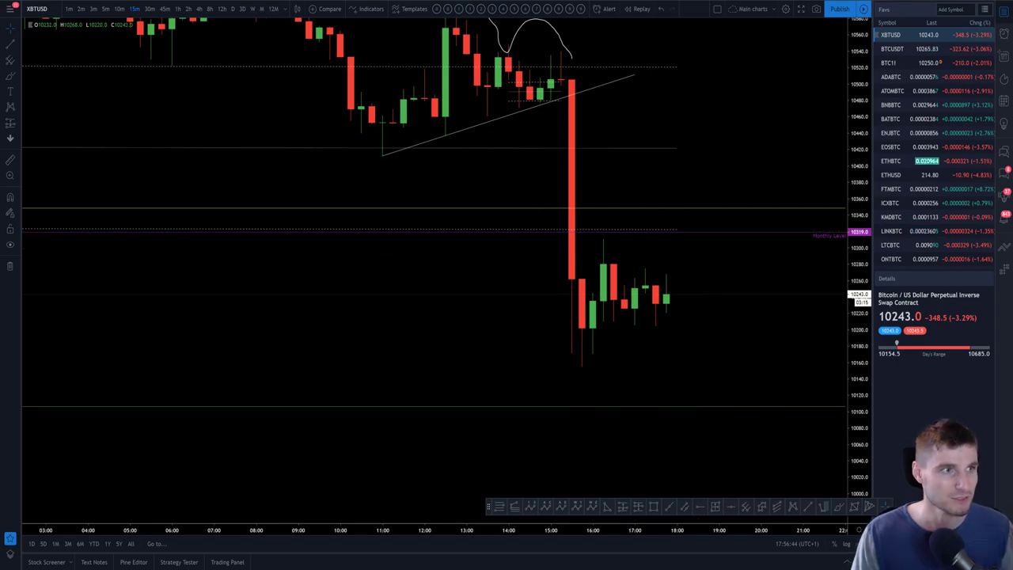
key("alt+Tab")
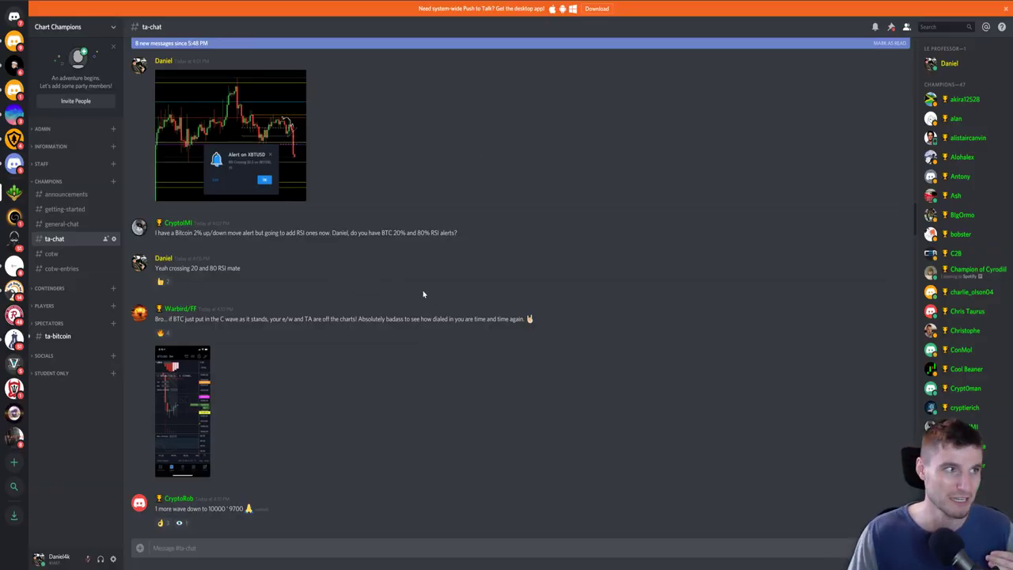
Return from Discord to the TradingView 15-minute XBTUSD chart
key("alt+Tab")
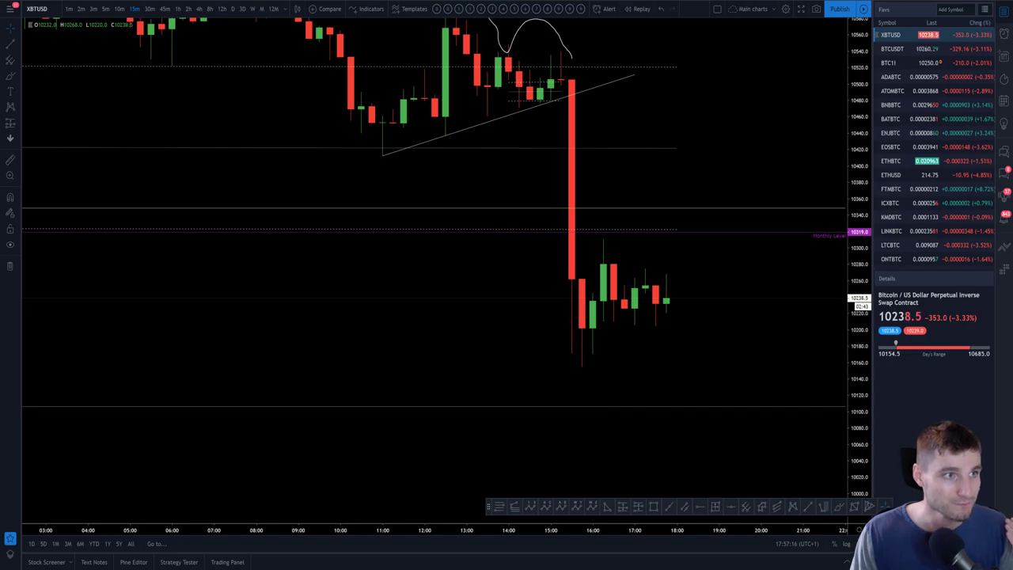
Review the 'Alt counts 3' 1-hour wave count, zoomed out and panned, then switch to Twitter
key("ctrl+Tab")
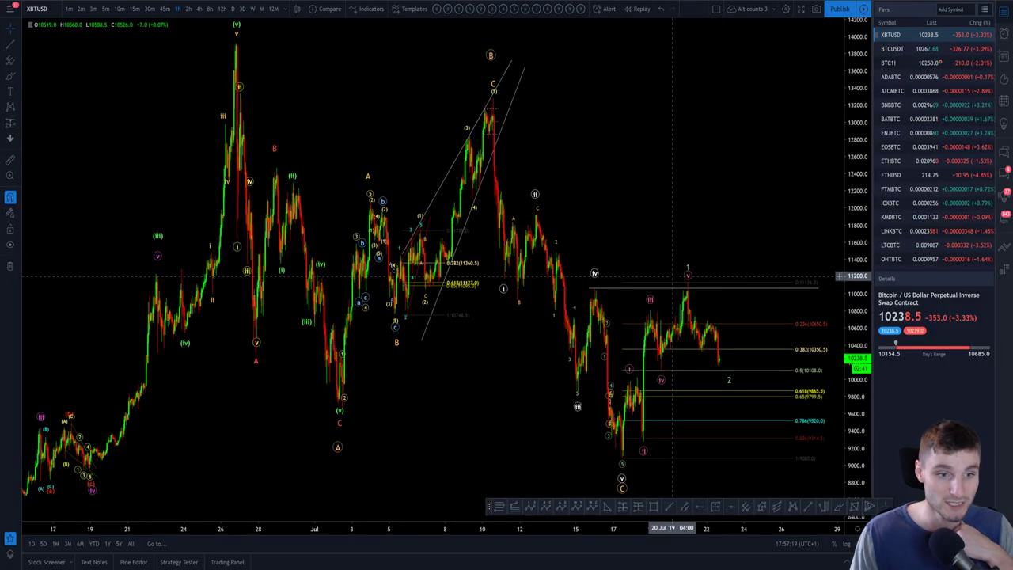
scroll(748, 203, "down", 2)
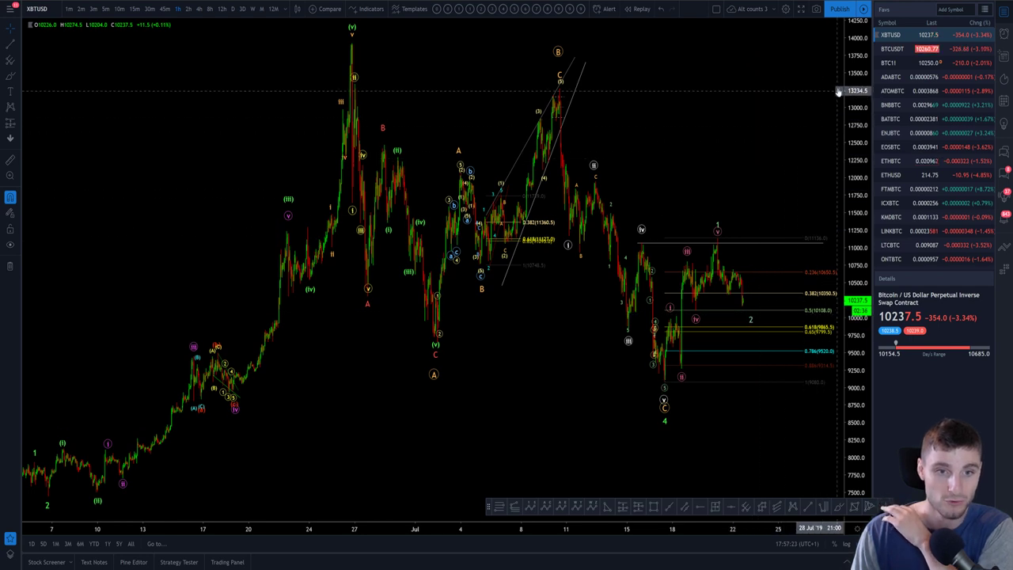
left_click_drag(813, 102, 746, 110)
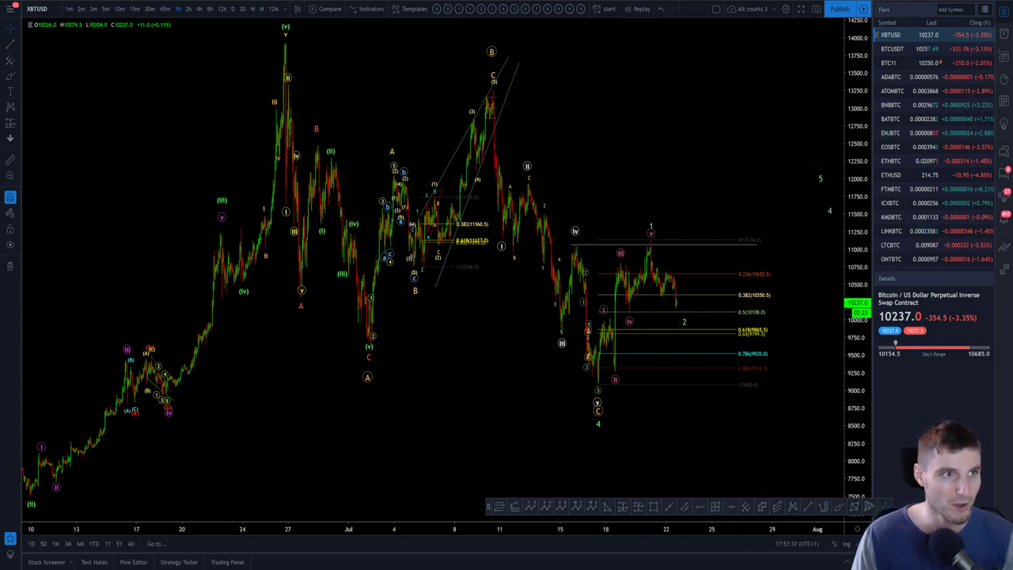
key("ctrl+Tab")
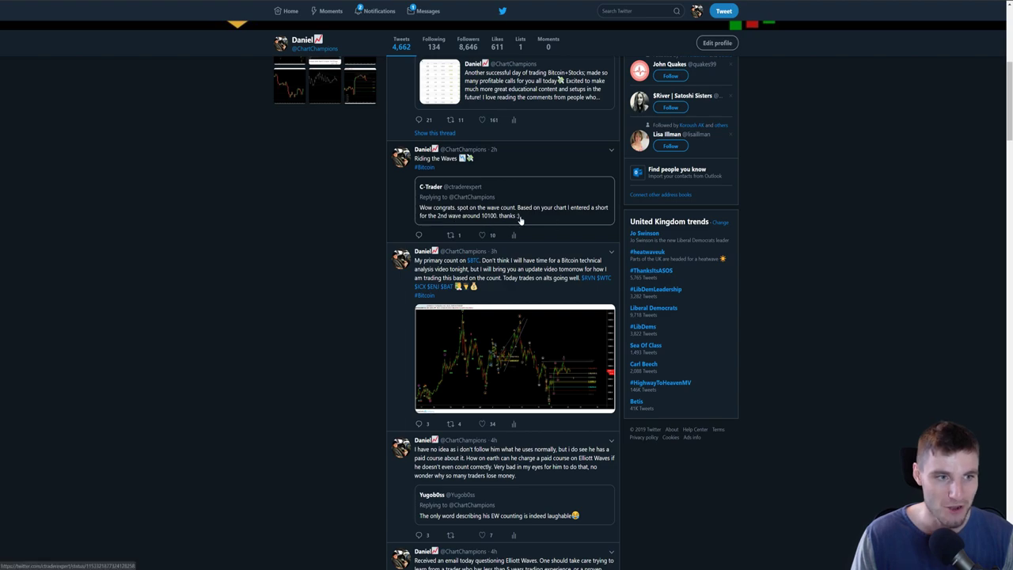
View the tweet's enlarged wave-count chart image twice, then the reply tweet
left_click(521, 341)
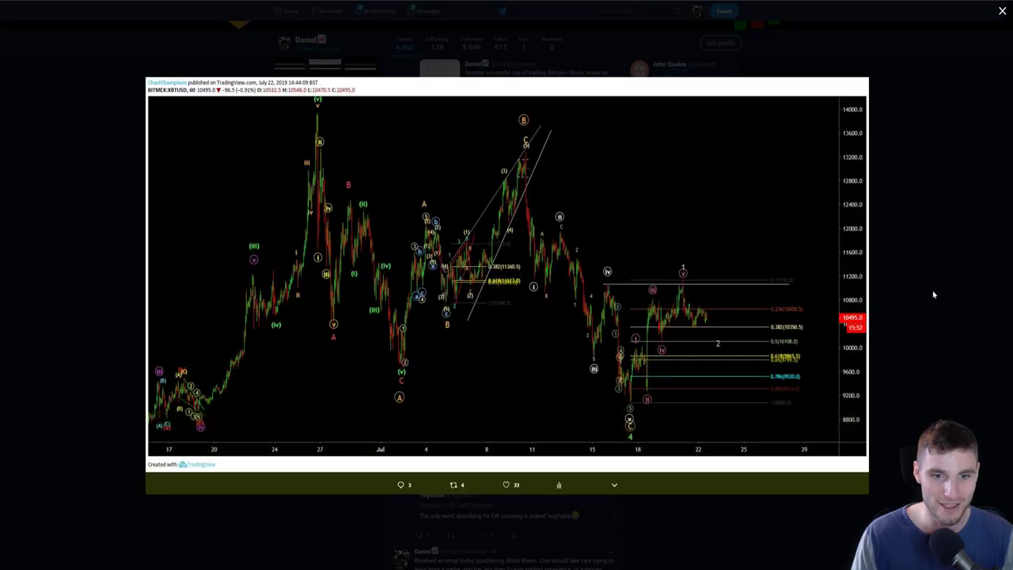
left_click(933, 294)
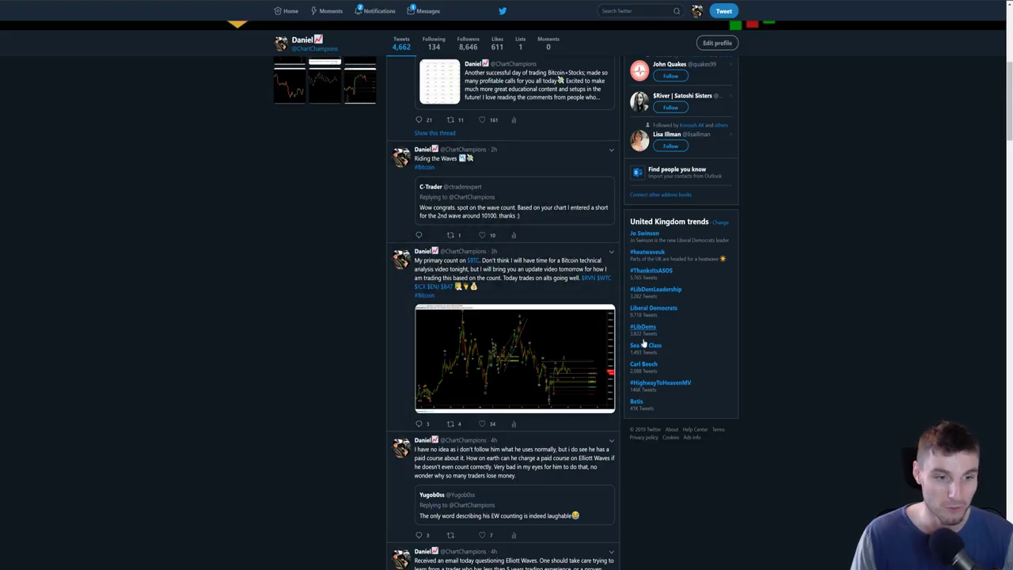
left_click(504, 356)
left_click(928, 331)
left_click(504, 208)
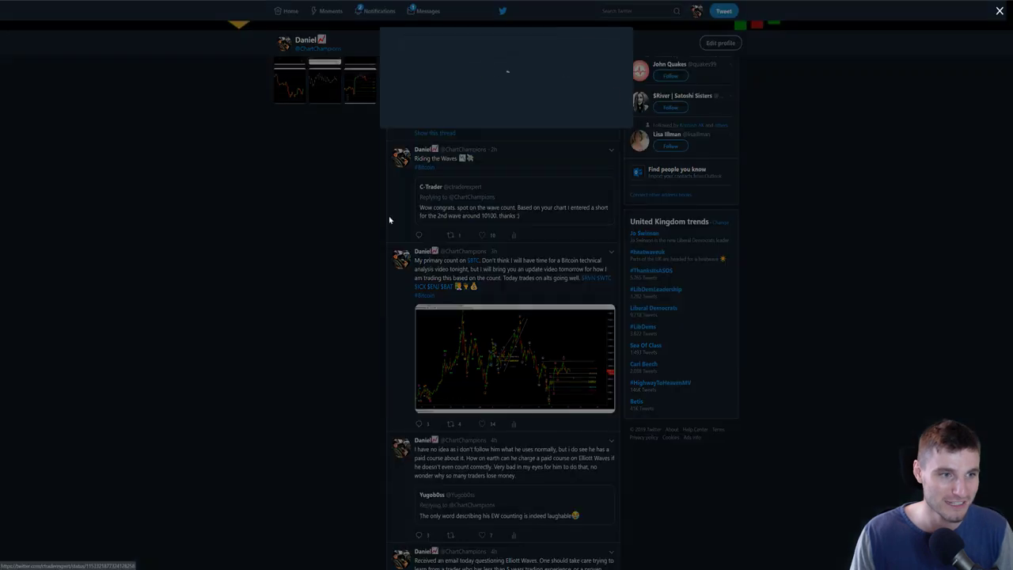
left_click(296, 268)
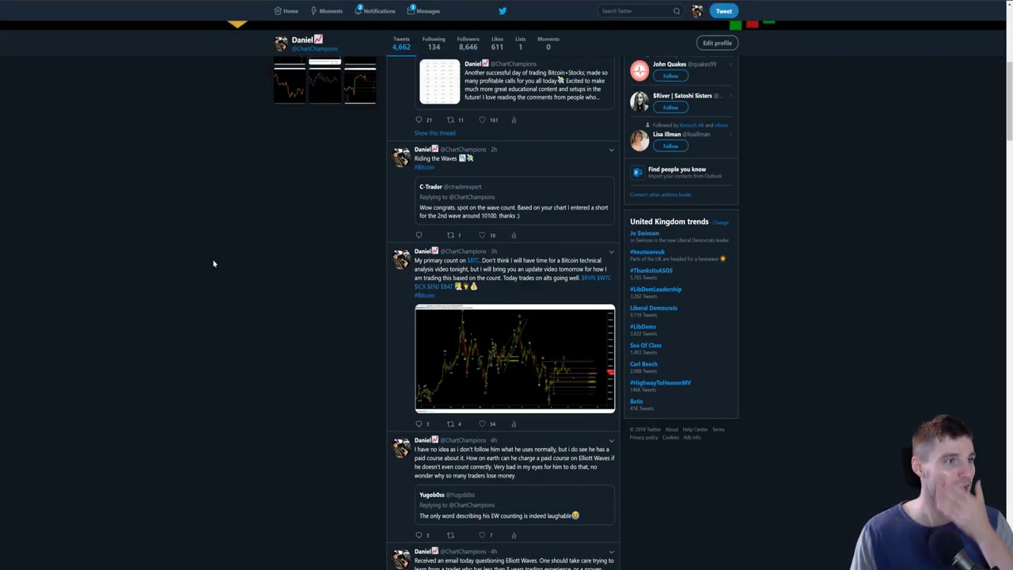
Glance through Discord's ta-chat, then return to the TradingView chart
key("alt+Tab")
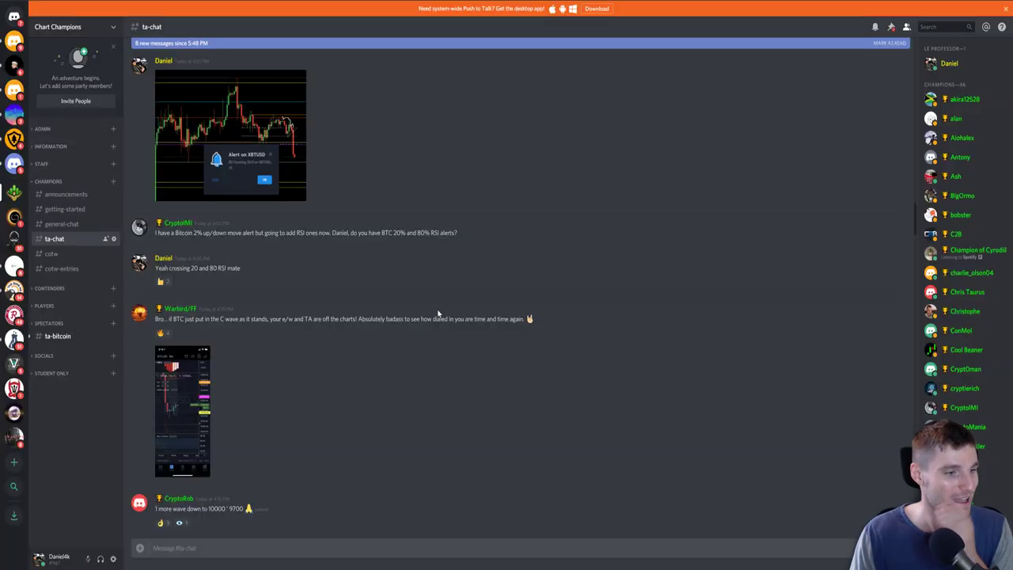
scroll(352, 315, "down", 1)
scroll(420, 289, "up", 2)
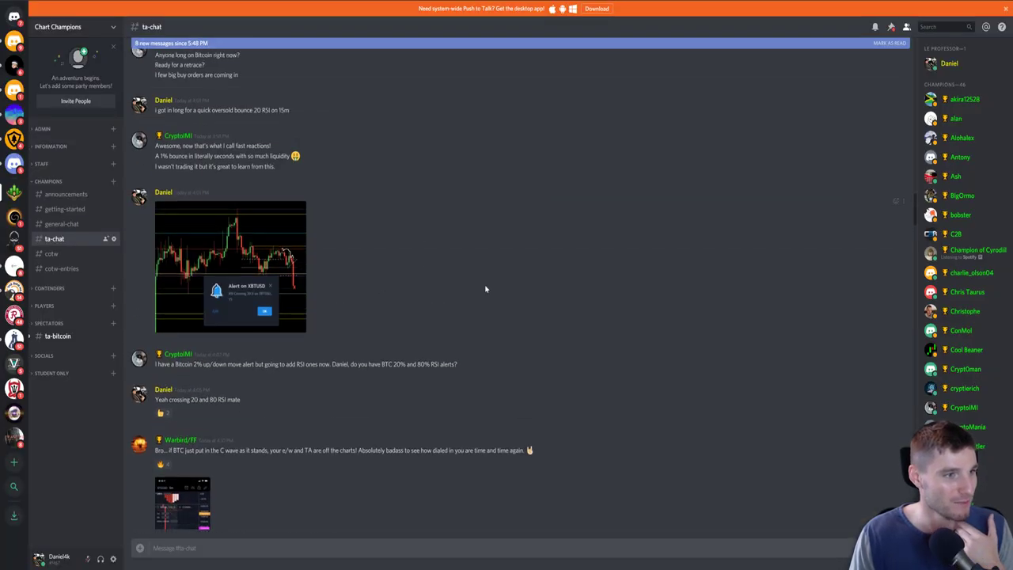
scroll(421, 290, "down", 3)
key("alt+Tab")
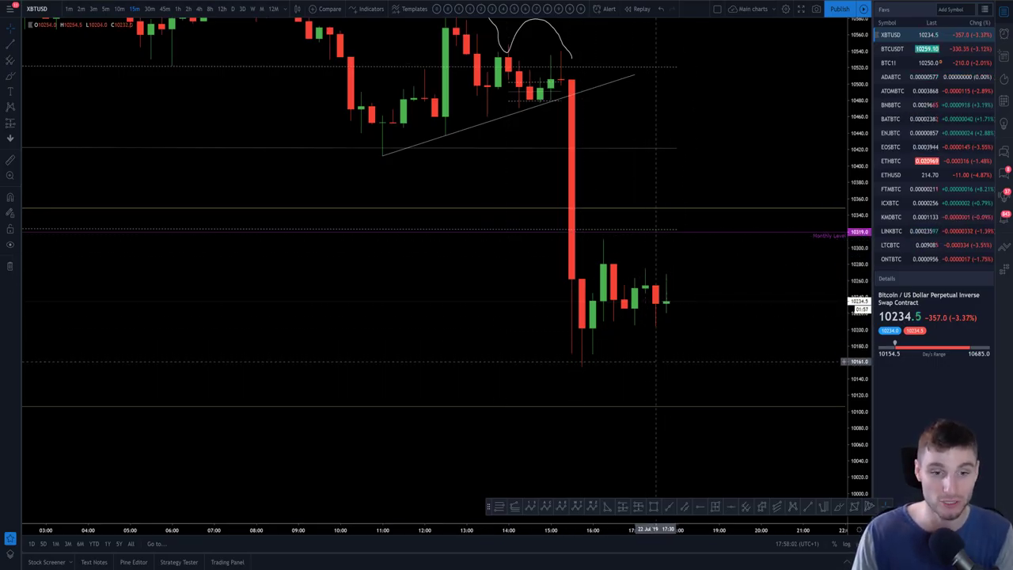
scroll(737, 352, "down", 3)
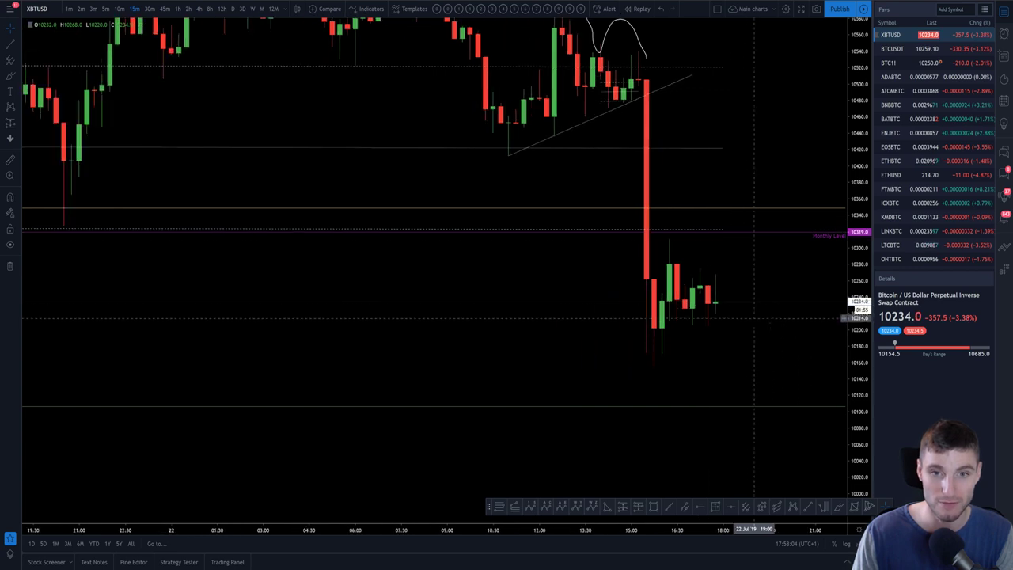
left_click_drag(764, 349, 705, 350)
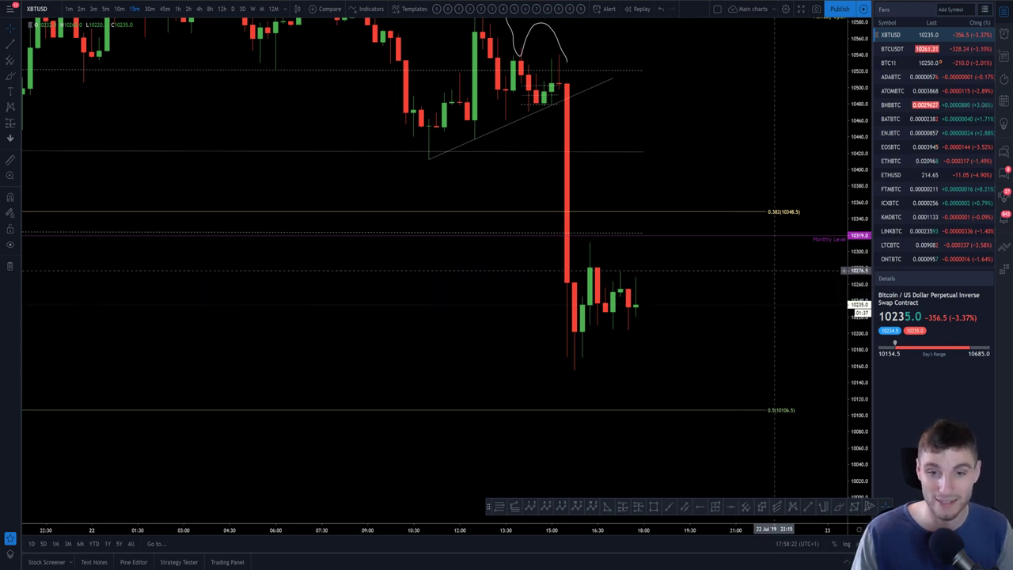
scroll(910, 222, "down", 3)
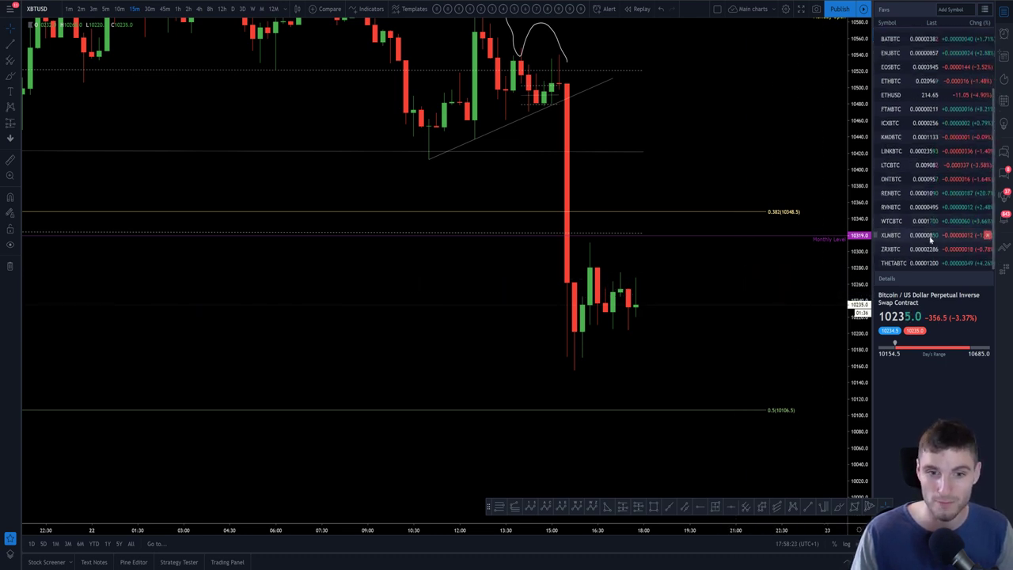
left_click(904, 197)
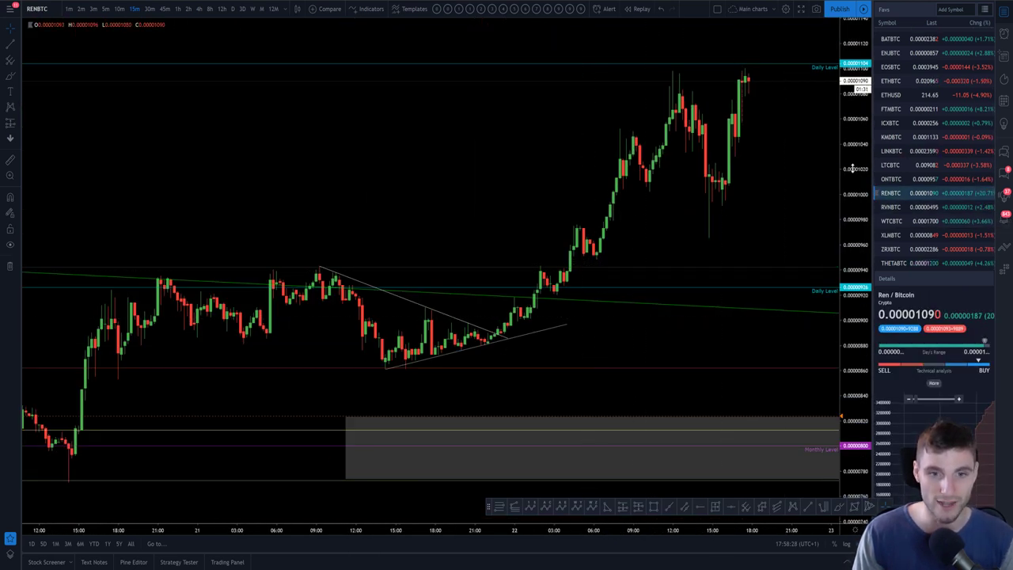
key("Down")
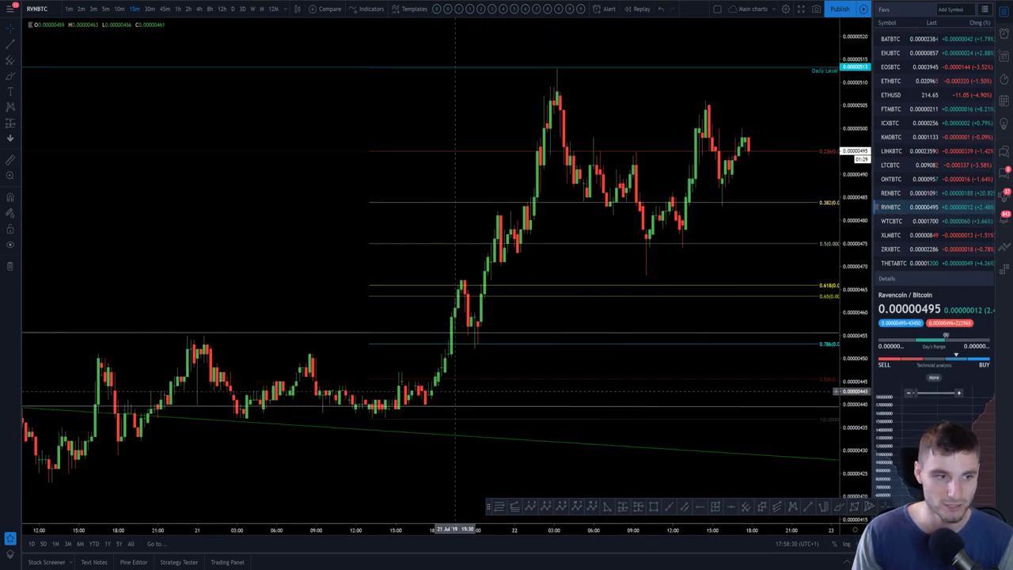
scroll(922, 72, "up", 2)
left_click(891, 35)
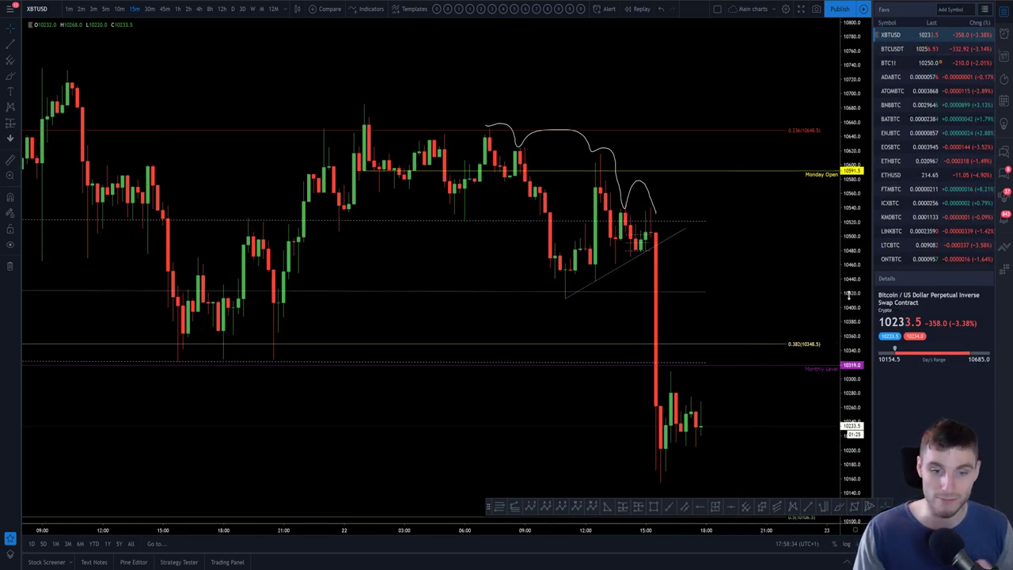
Pan and zoom the 15-minute chart, then bring up the 'Alt counts 3' layout
left_click_drag(791, 299, 767, 290)
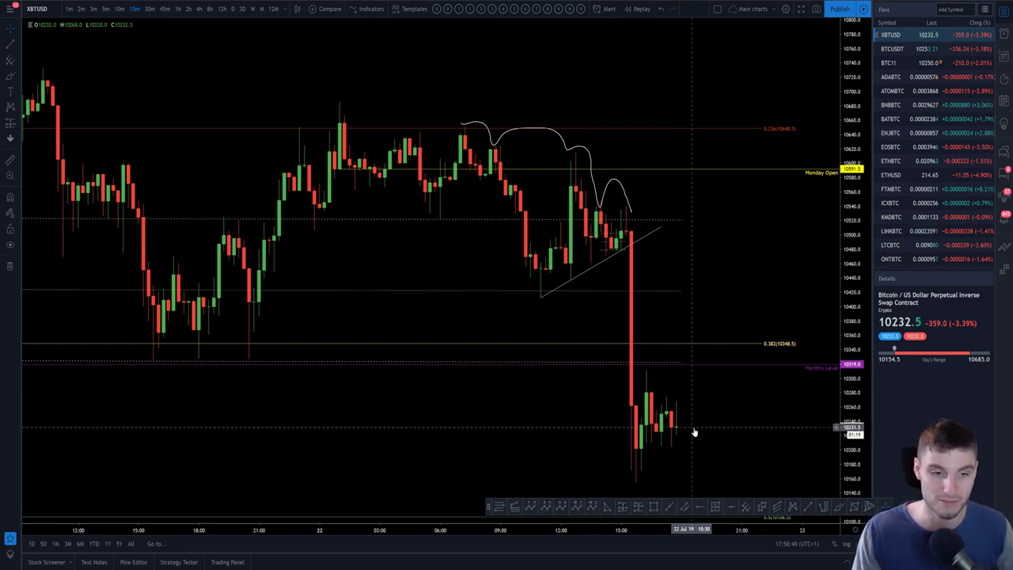
scroll(707, 411, "up", 4)
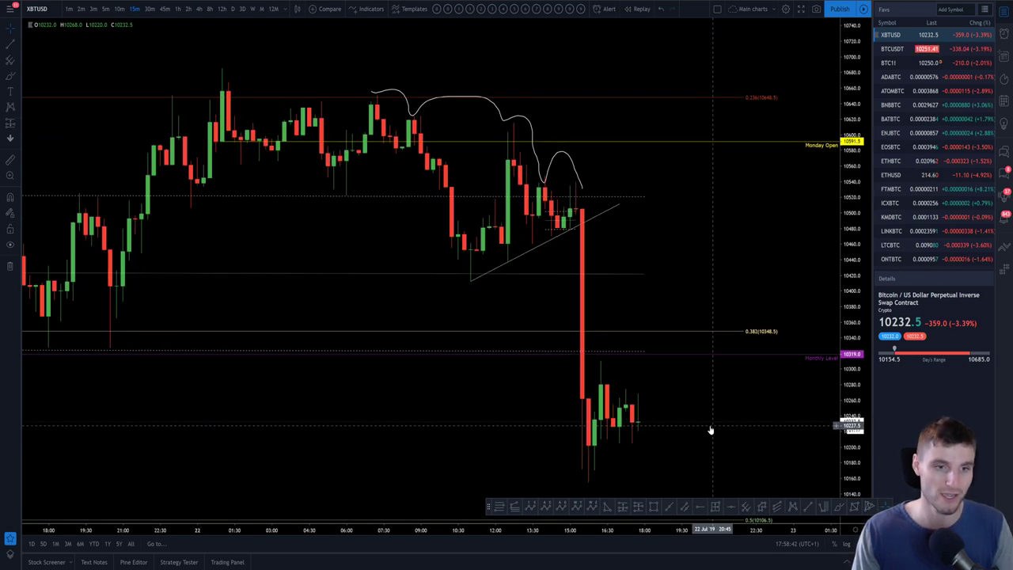
left_click_drag(729, 401, 720, 315)
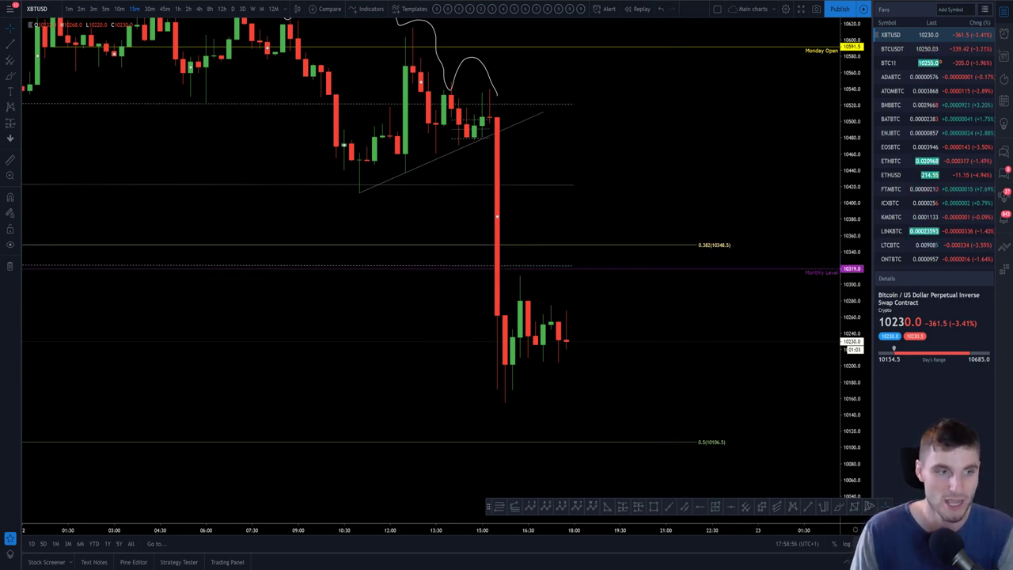
key("ctrl+Tab")
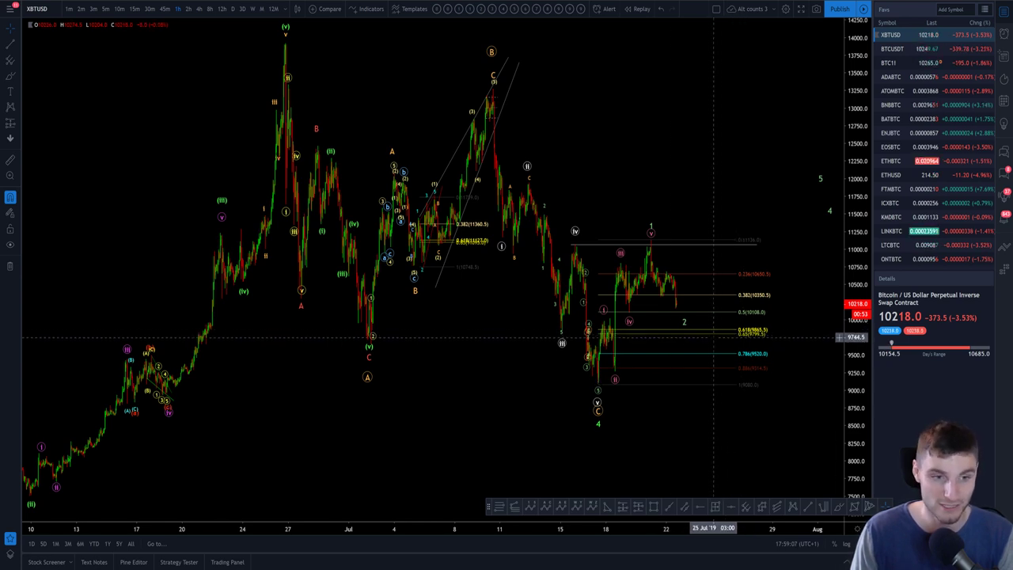
Zoom the 1h chart, return to the 'Main charts' layout and pan left
scroll(739, 331, "up", 2)
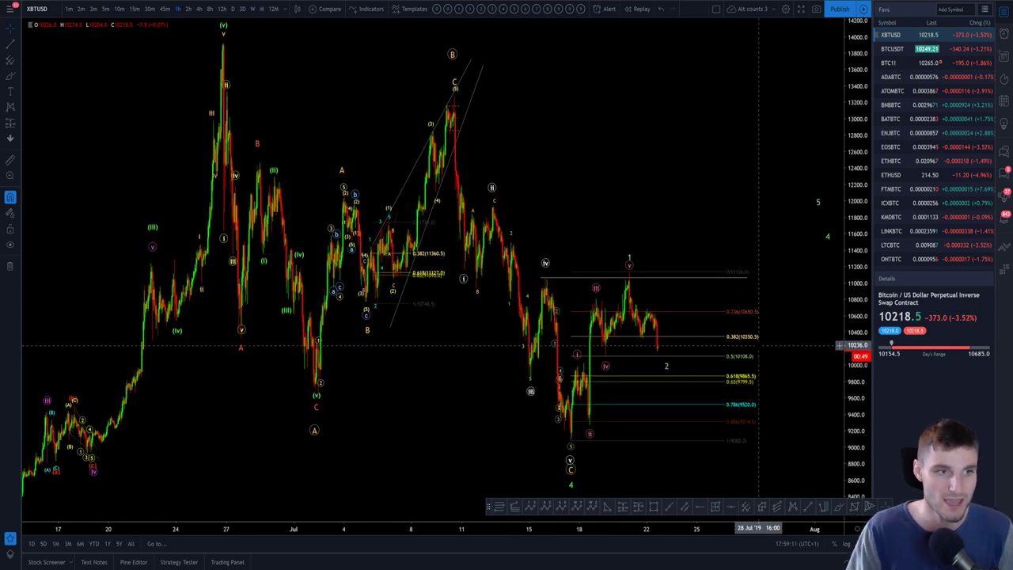
key("ctrl+Tab")
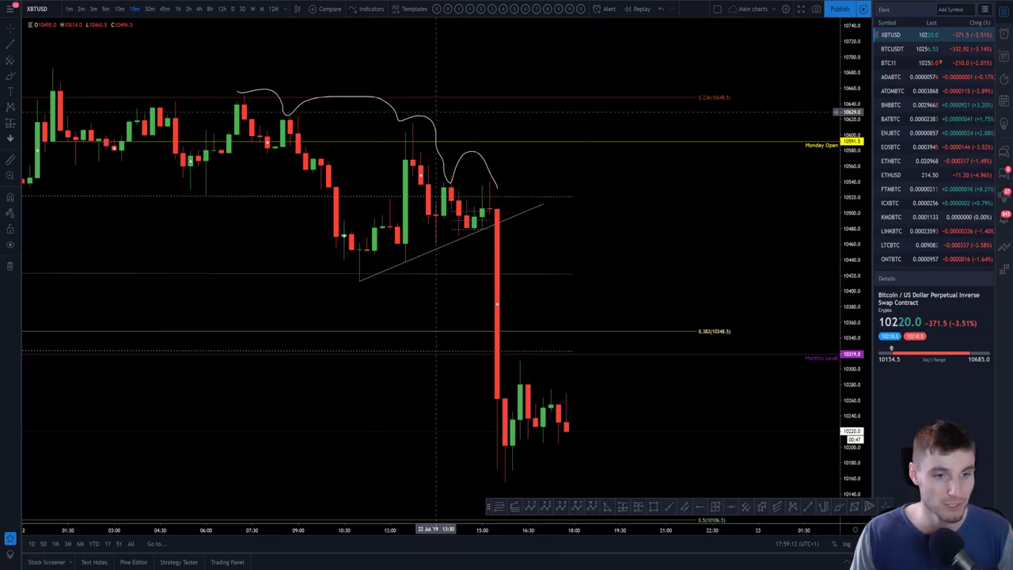
scroll(651, 269, "left", 3)
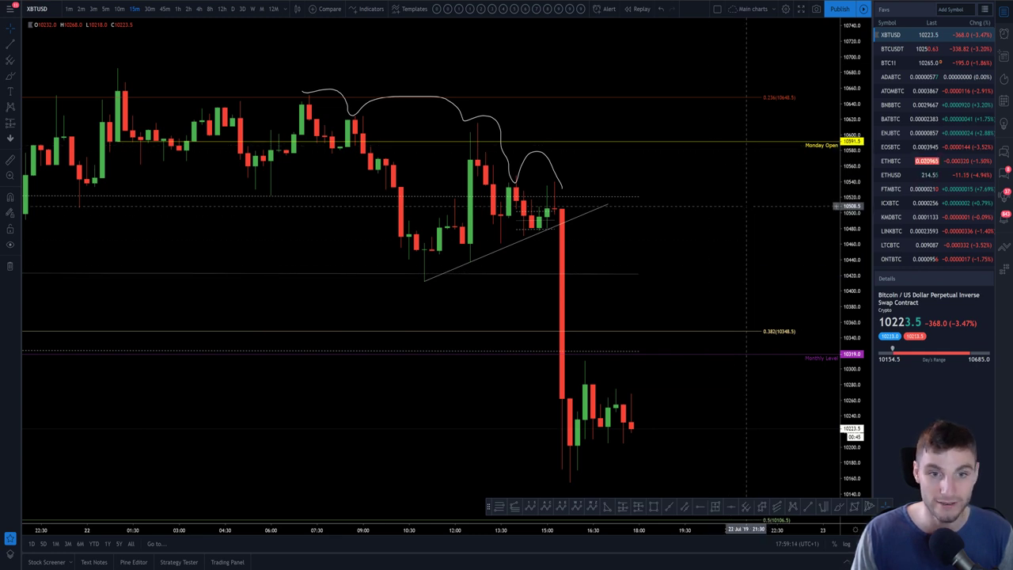